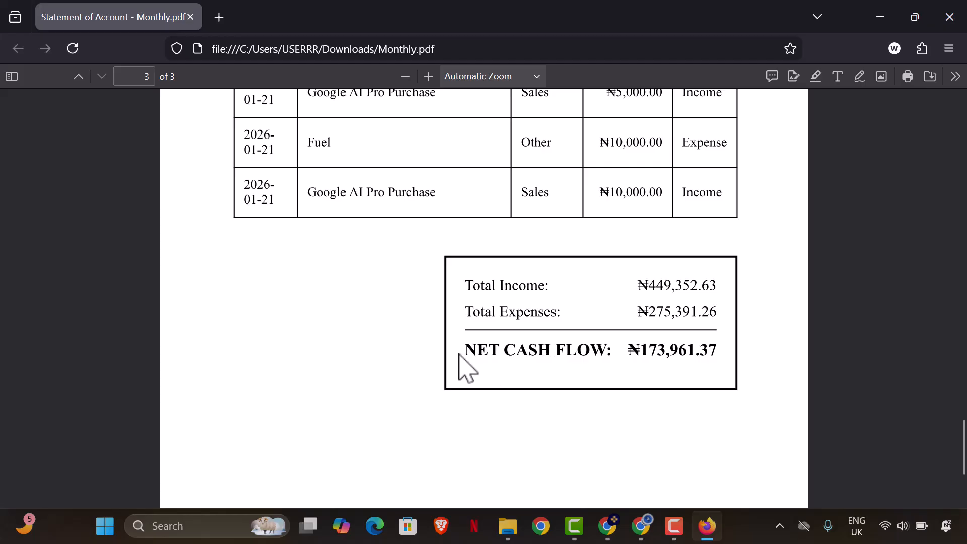
# - Scroll through Monthly.pdf to review the January transactions and the totals box
pyautogui.scroll(20, 471, 355)
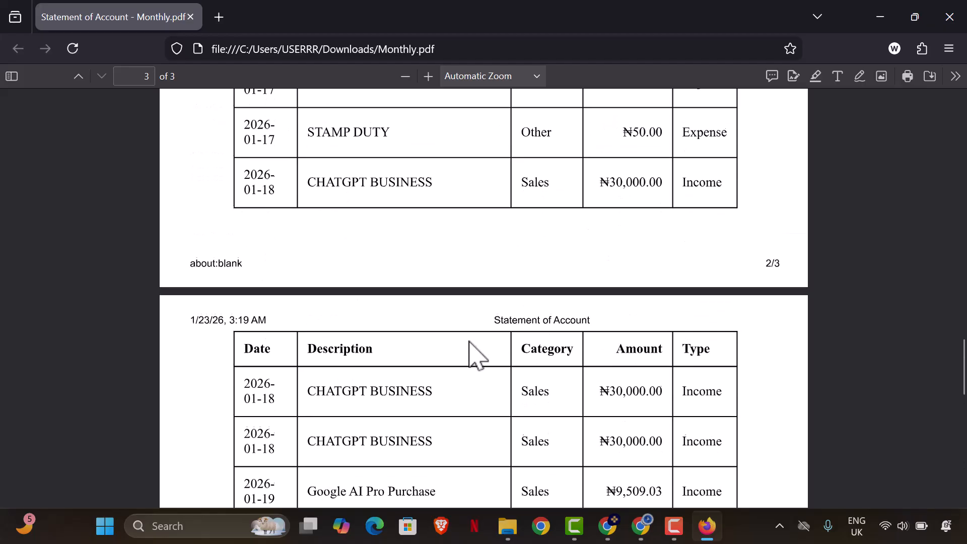
pyautogui.scroll(3, 472, 353)
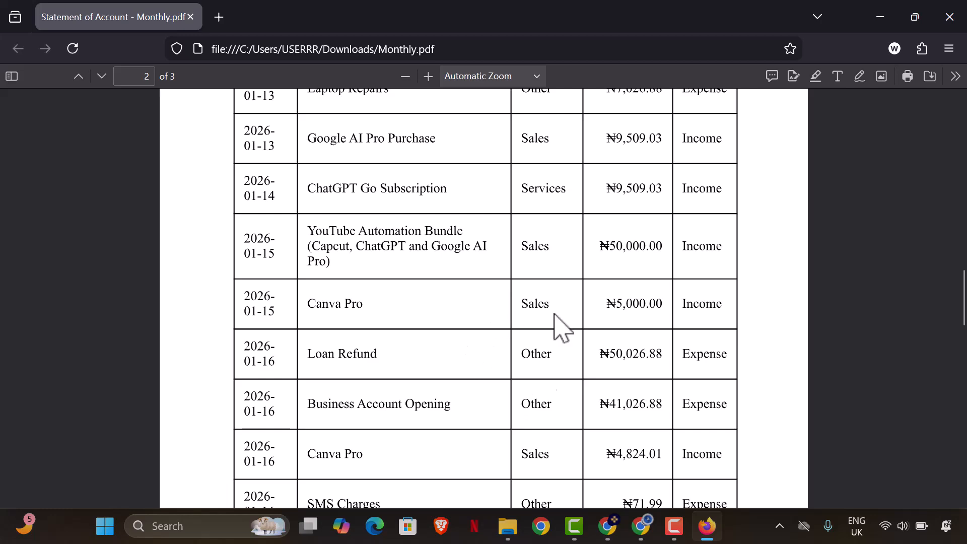
pyautogui.scroll(4, 596, 361)
pyautogui.scroll(2, 602, 363)
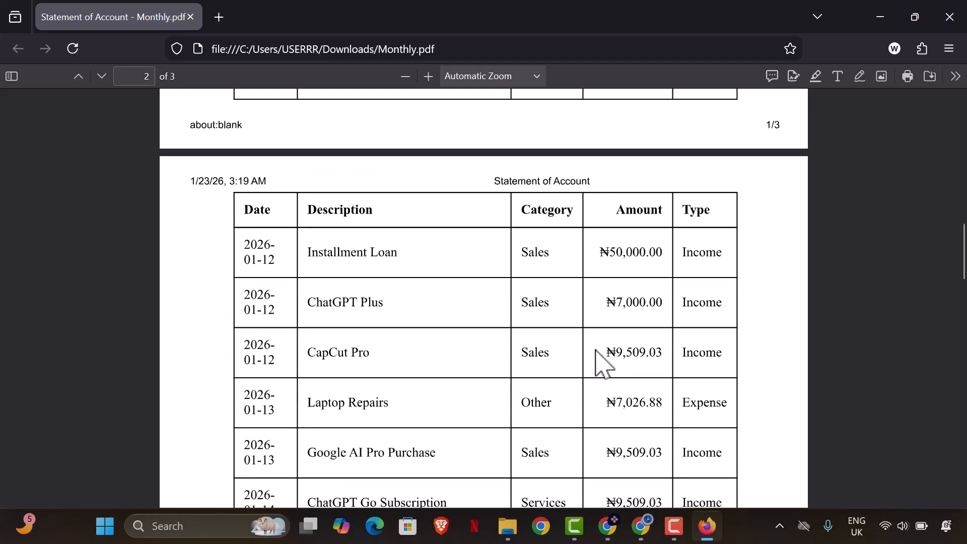
pyautogui.scroll(2, 597, 362)
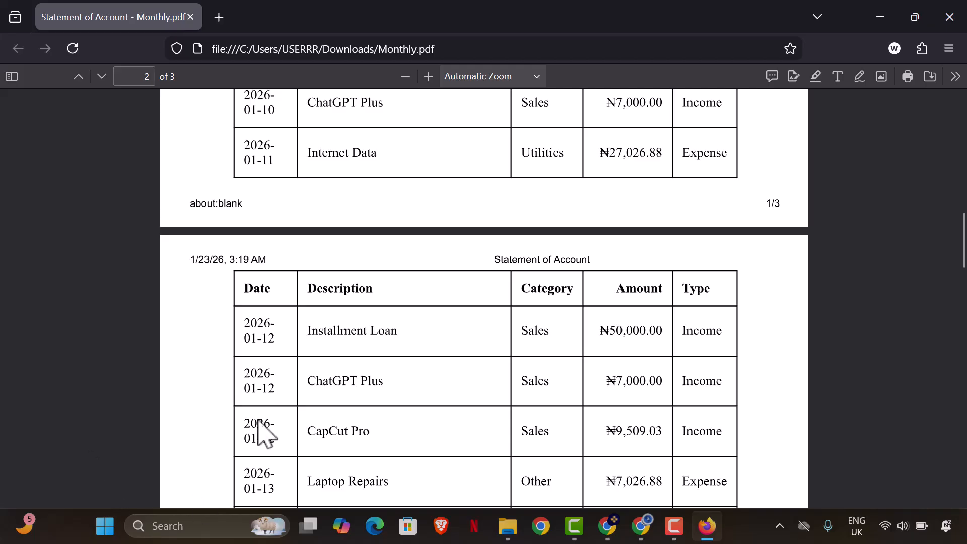
# - Open annually.pdf from Downloads in a second viewer tab beside the monthly statement
pyautogui.click(882, 18)
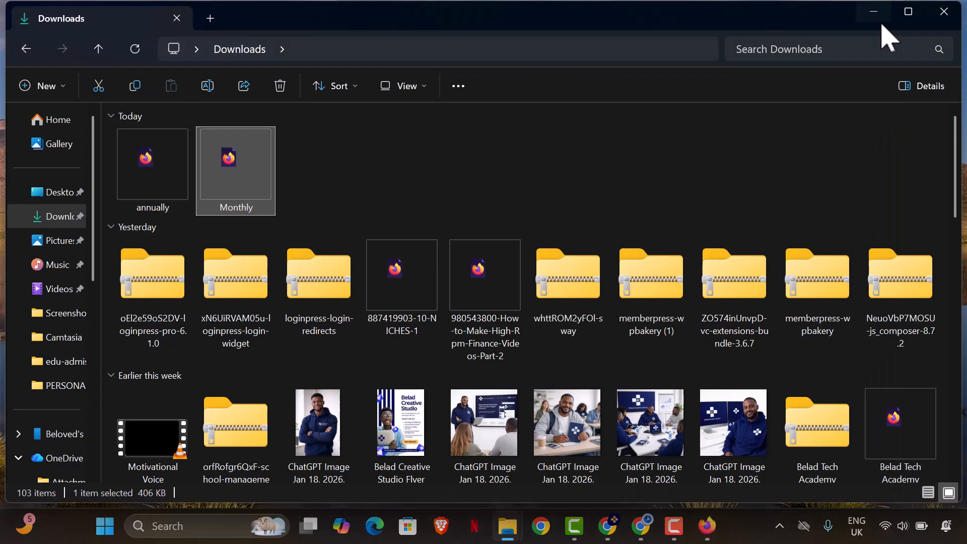
pyautogui.click(146, 162)
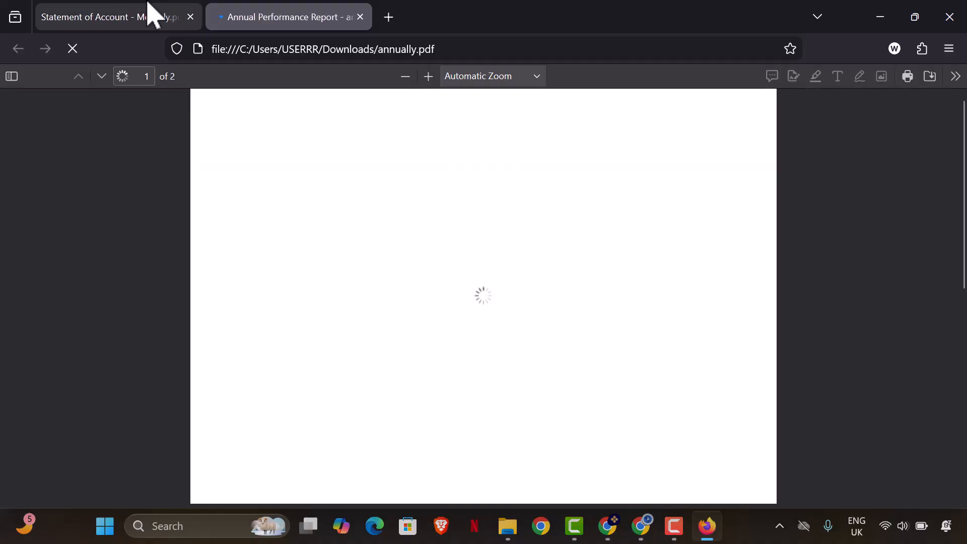
pyautogui.click(146, 12)
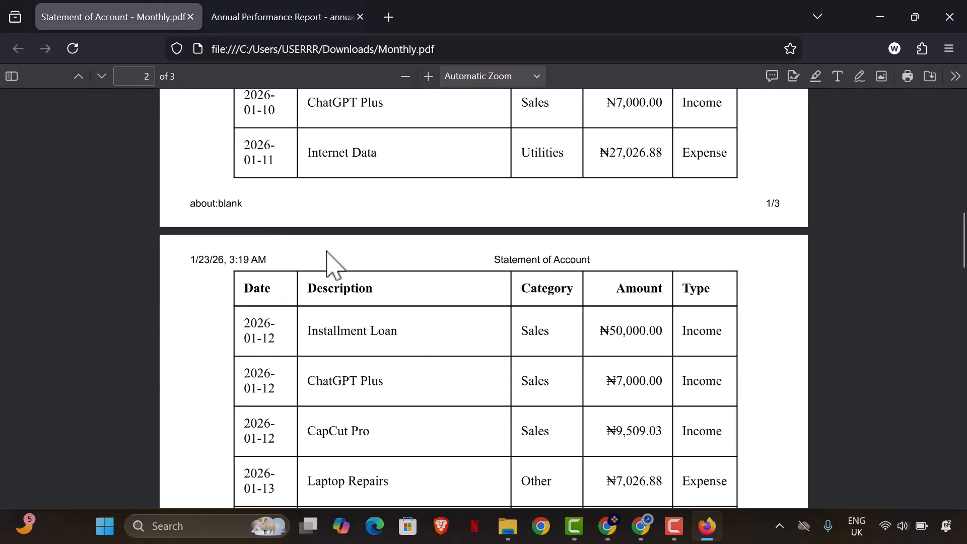
pyautogui.scroll(10, 336, 254)
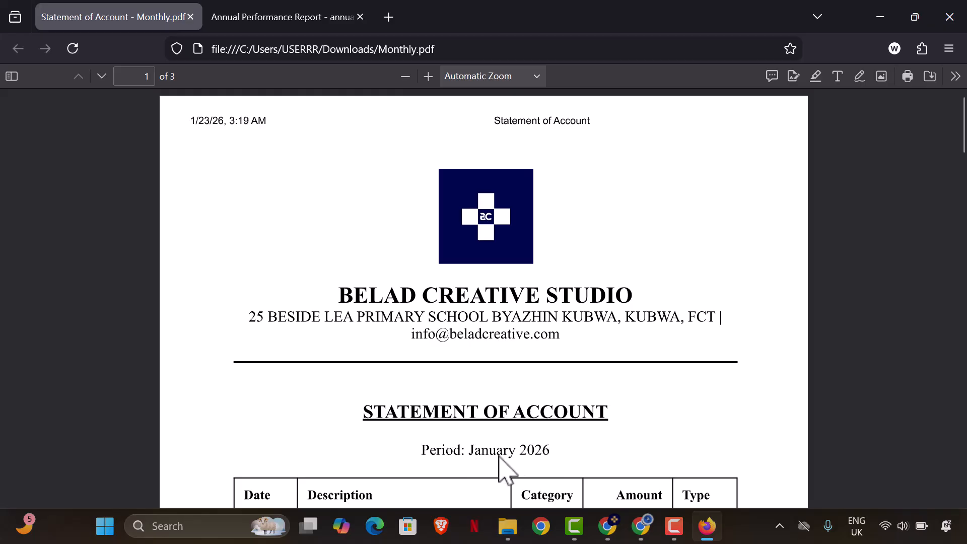
# - Compare the Annual Performance Report (net ₦173,961.37) with the monthly statement, then bring Chrome forward
pyautogui.hotkey('ctrl', 'Tab')
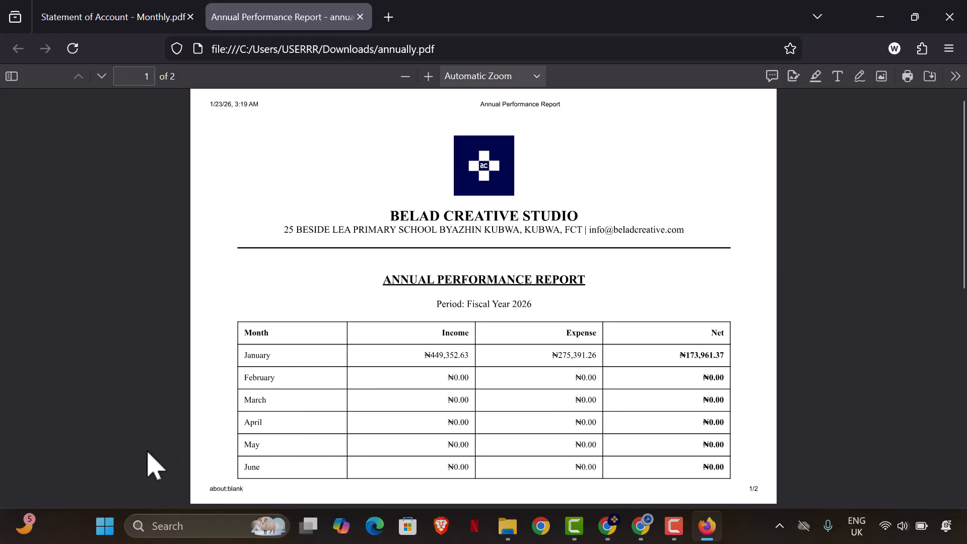
pyautogui.scroll(-8, 278, 446)
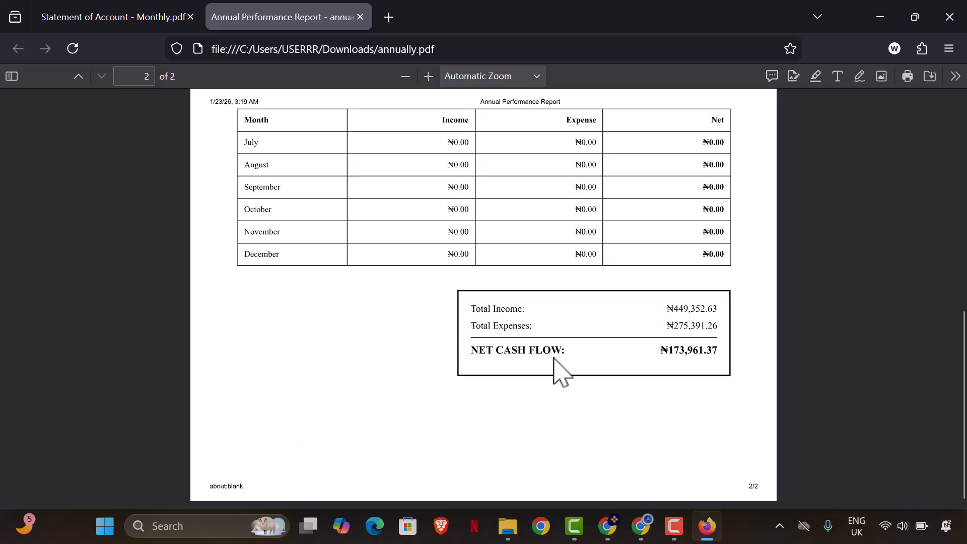
pyautogui.click(140, 11)
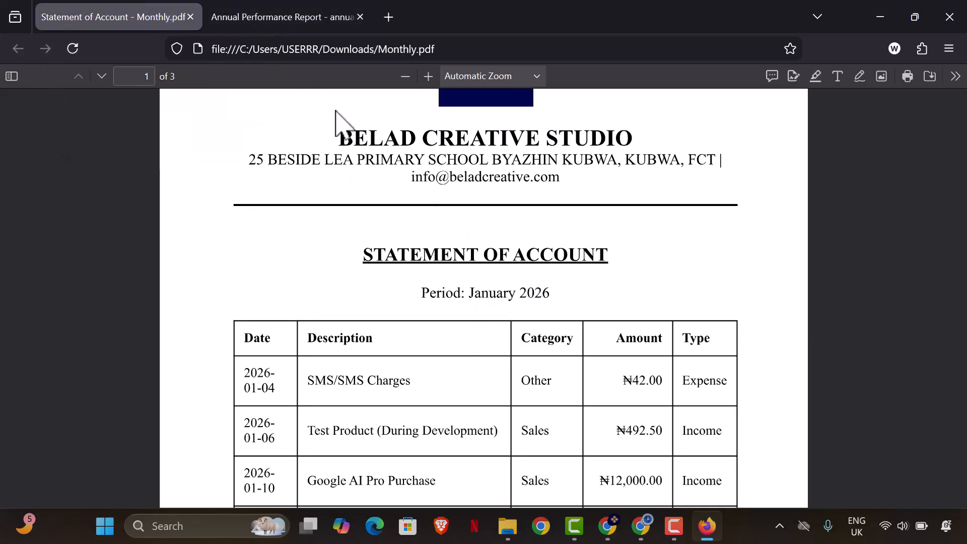
pyautogui.click(640, 527)
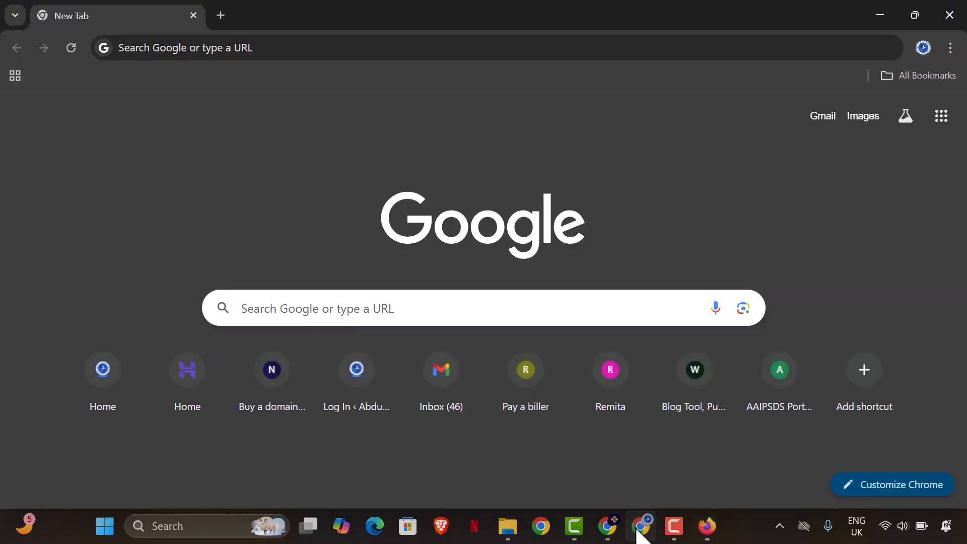
# - Load businessknob.com in Chrome's address bar
pyautogui.click(287, 53)
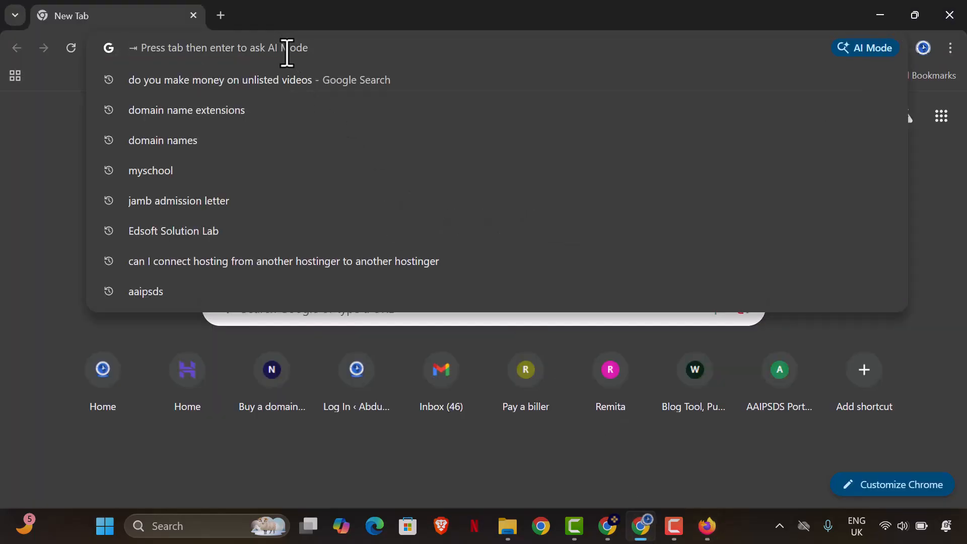
pyautogui.write('busi')
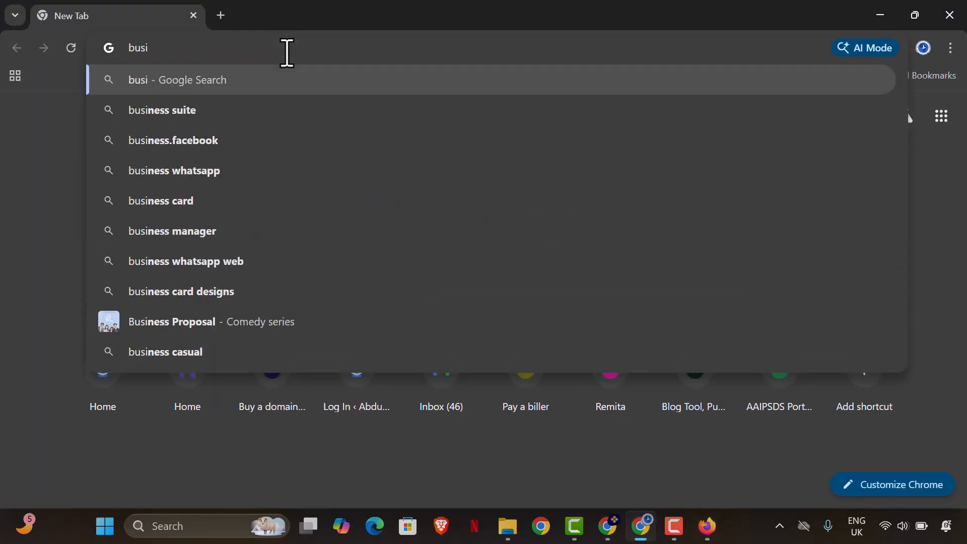
pyautogui.write('nessknob.co')
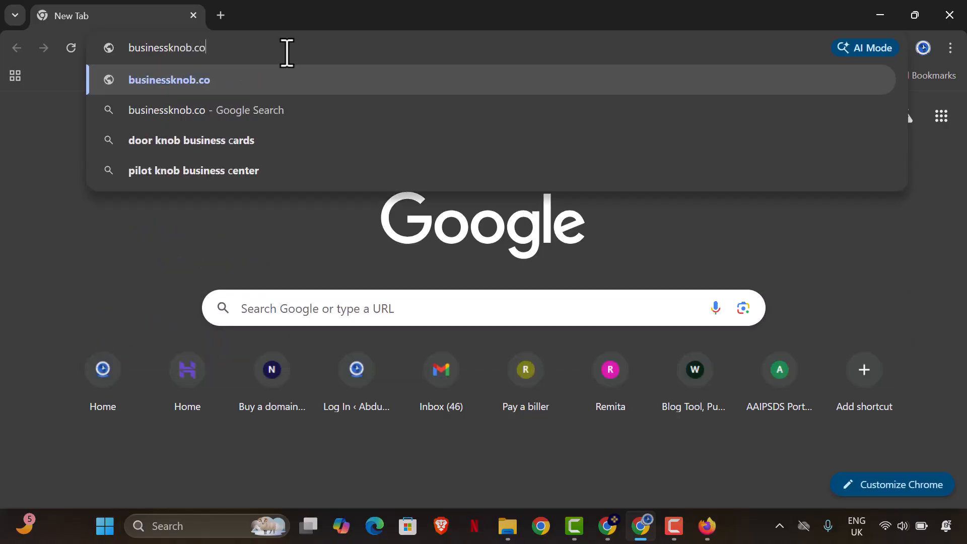
pyautogui.press('Return')
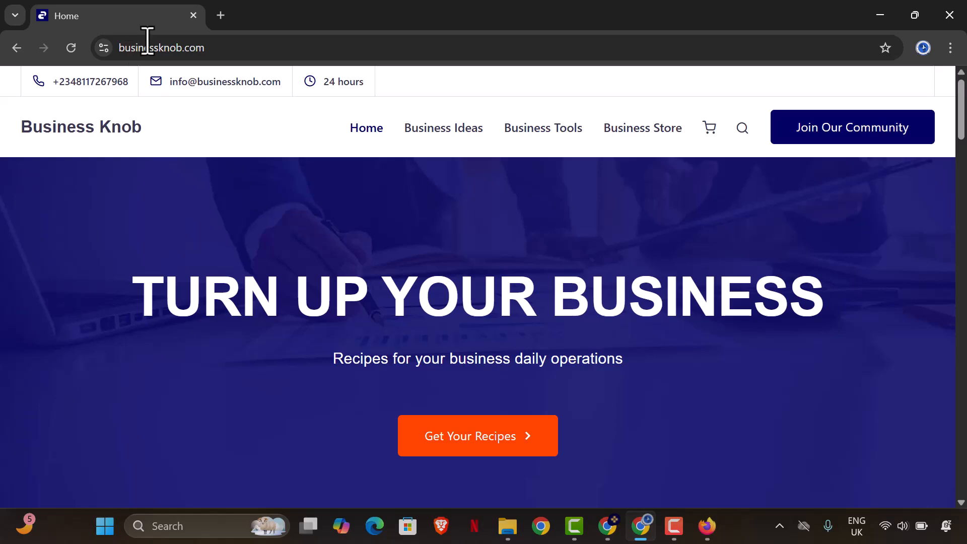
# - Scroll the homepage to the Free Business Tools cards, including Financial Statement
pyautogui.scroll(-5, 347, 201)
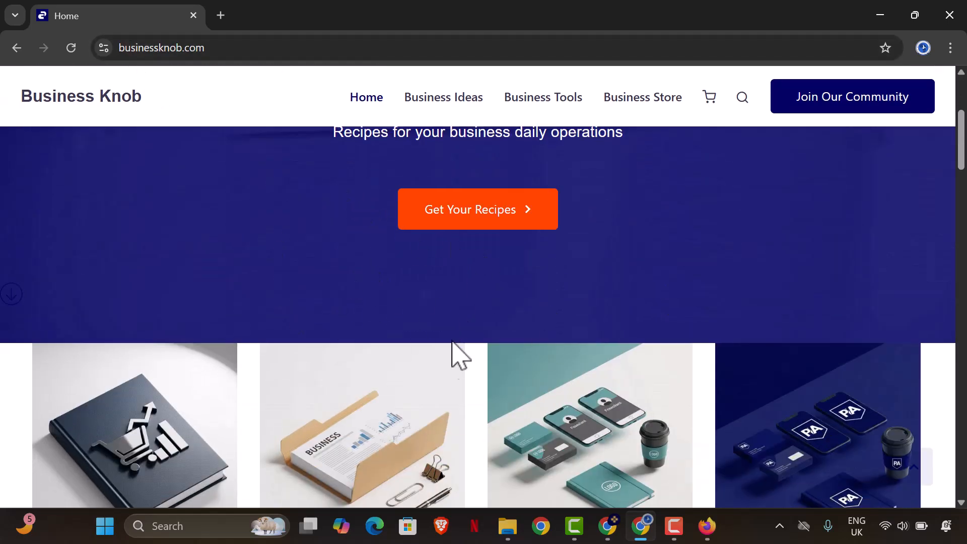
pyautogui.scroll(-4, 443, 284)
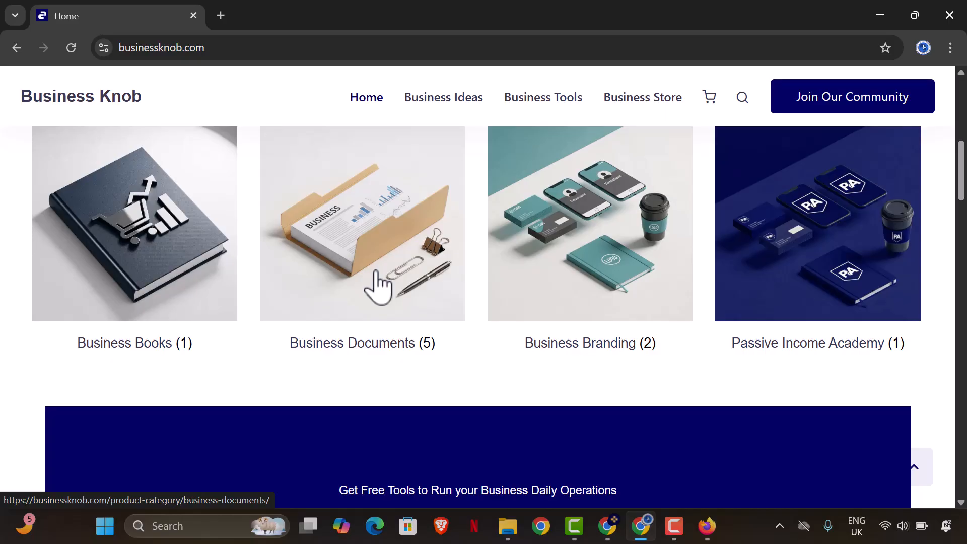
pyautogui.scroll(-4, 382, 280)
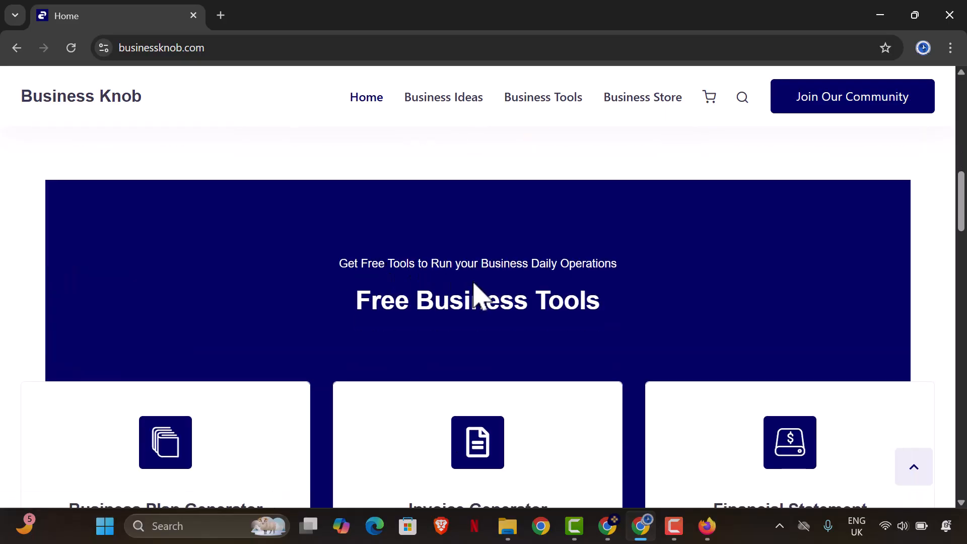
pyautogui.scroll(-2, 474, 292)
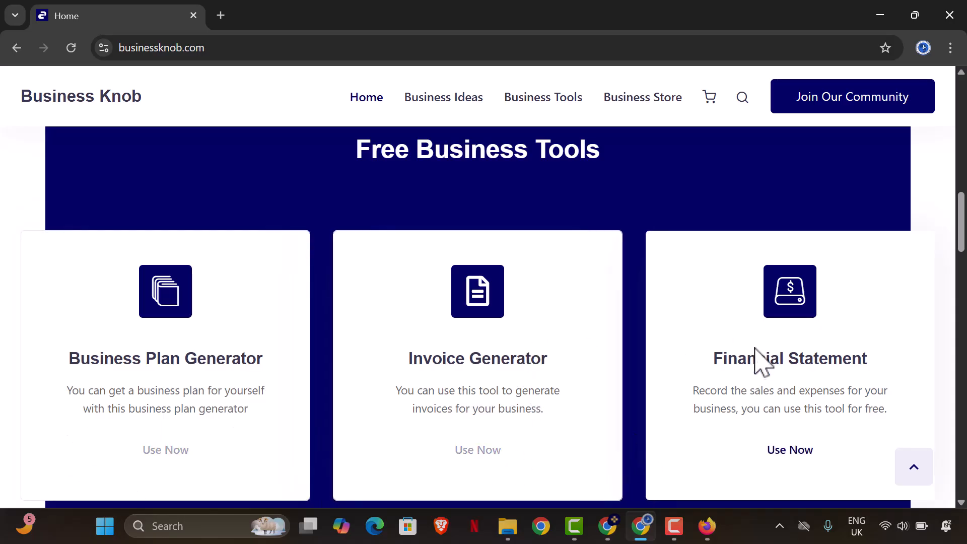
pyautogui.scroll(-3, 745, 362)
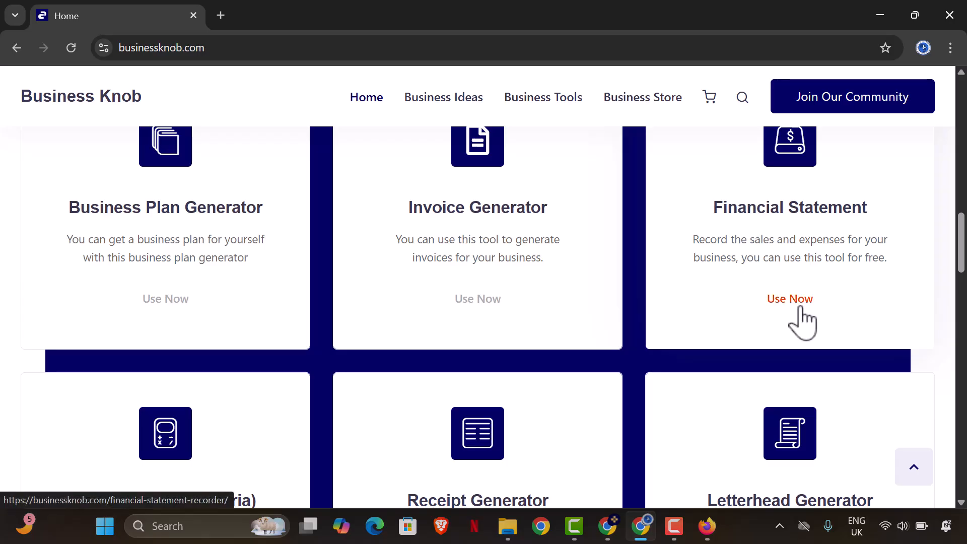
pyautogui.scroll(-2, 798, 322)
pyautogui.scroll(-8, 795, 322)
pyautogui.scroll(7, 555, 339)
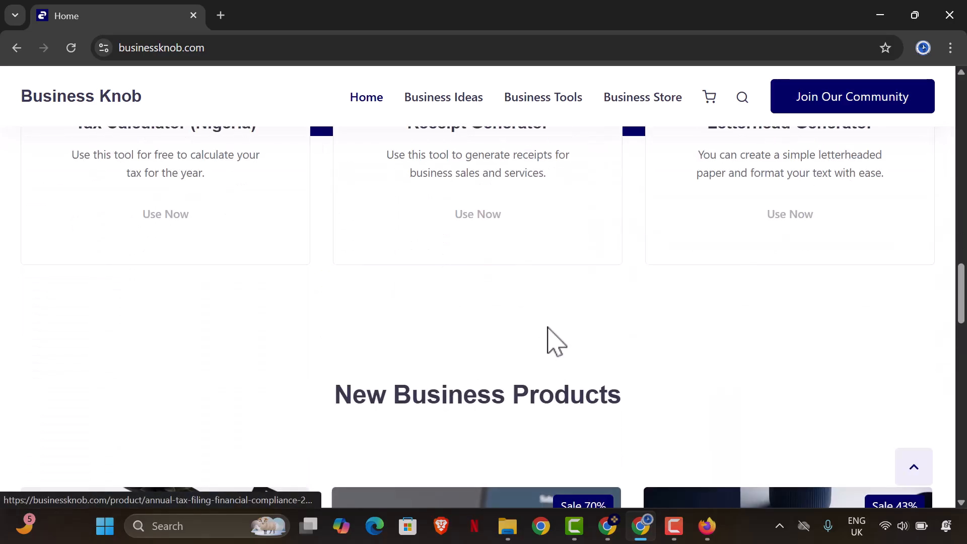
pyautogui.scroll(1, 225, 332)
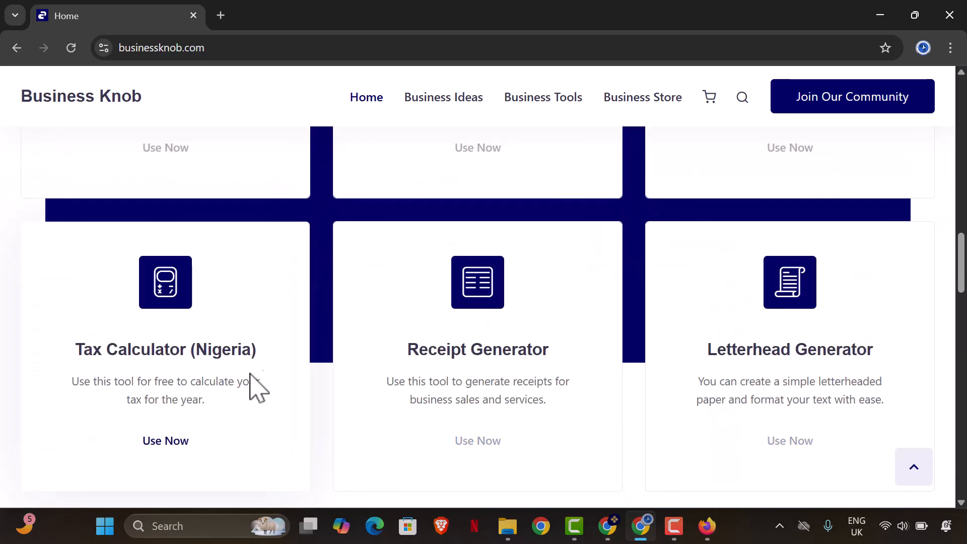
pyautogui.scroll(1, 554, 414)
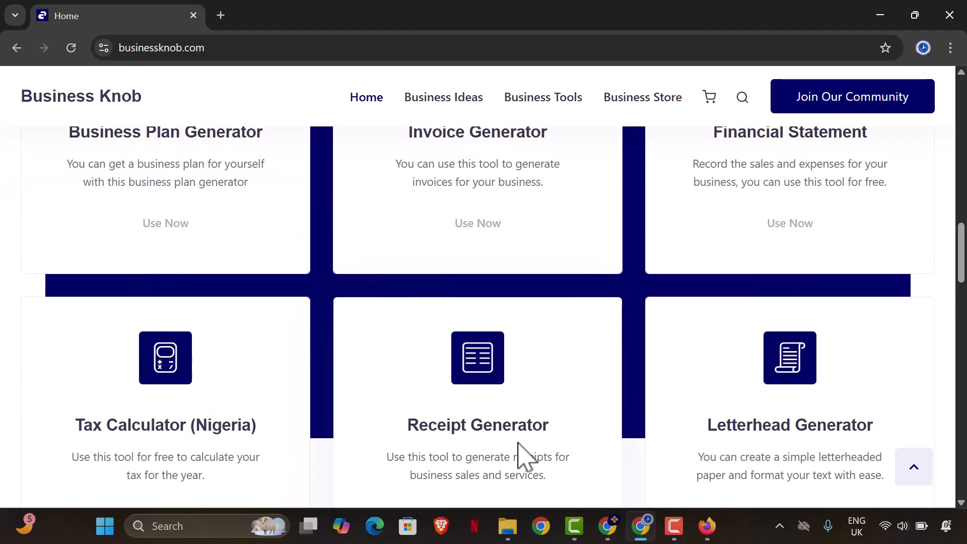
pyautogui.scroll(3, 755, 382)
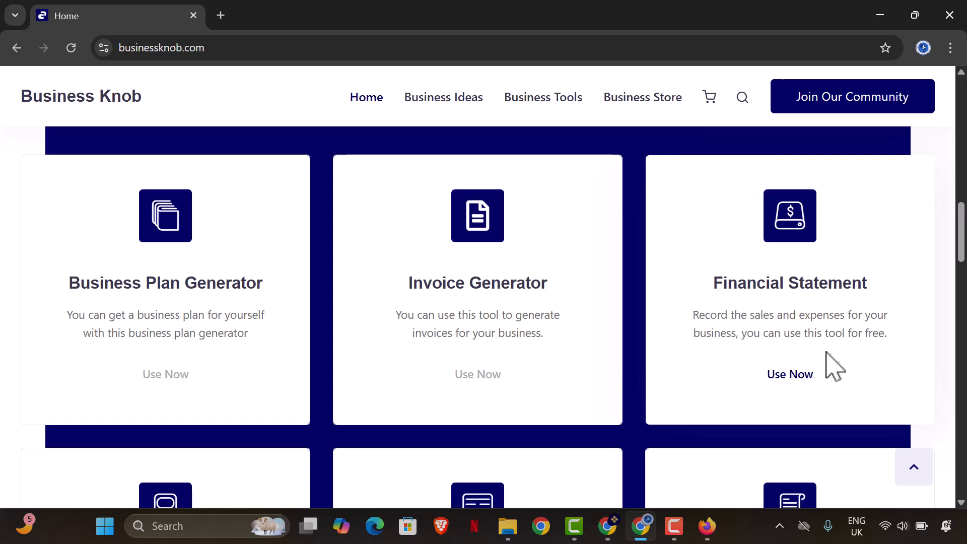
# - Use Now on Financial Statement, then go via Login to the Register form
pyautogui.click(791, 383)
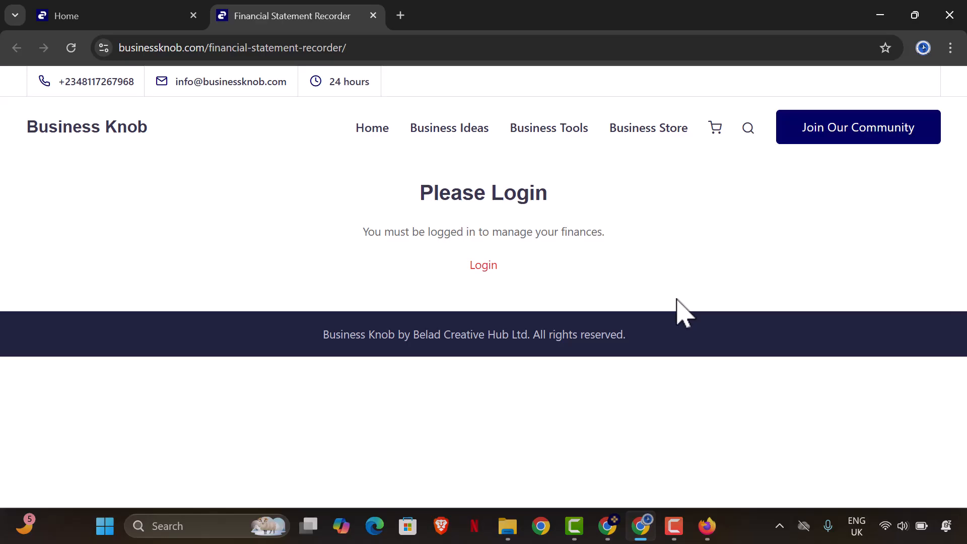
pyautogui.click(481, 270)
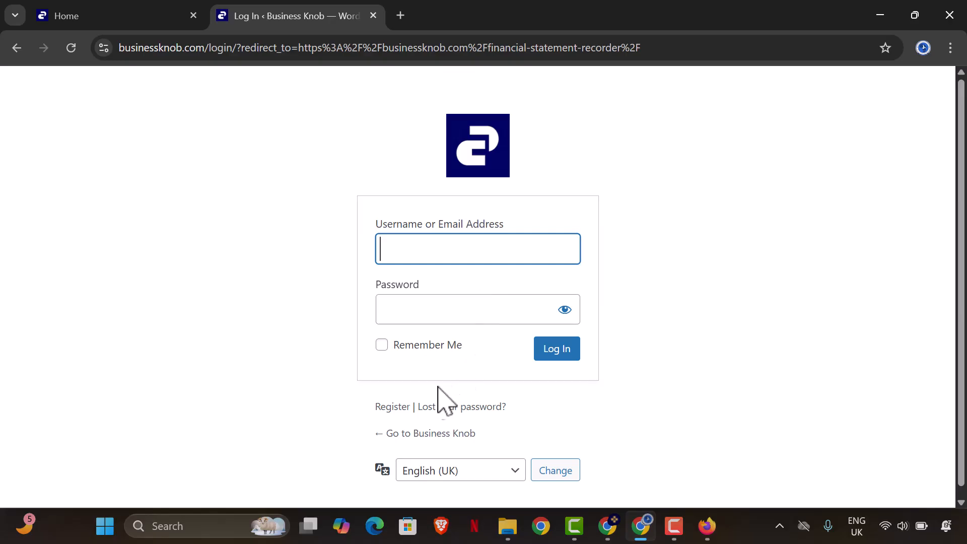
pyautogui.click(384, 409)
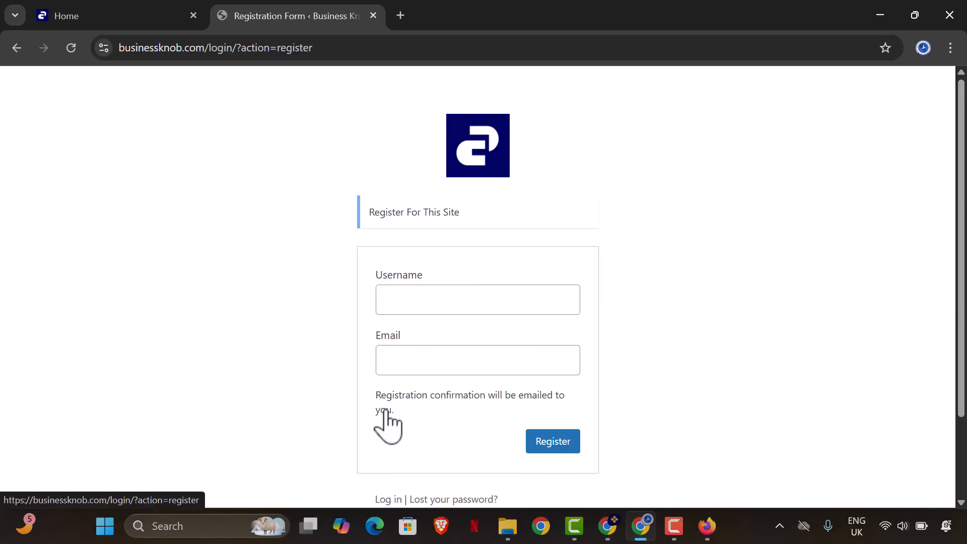
# - Enter the username and email address and submit to complete Business Knob registration
pyautogui.click(437, 292)
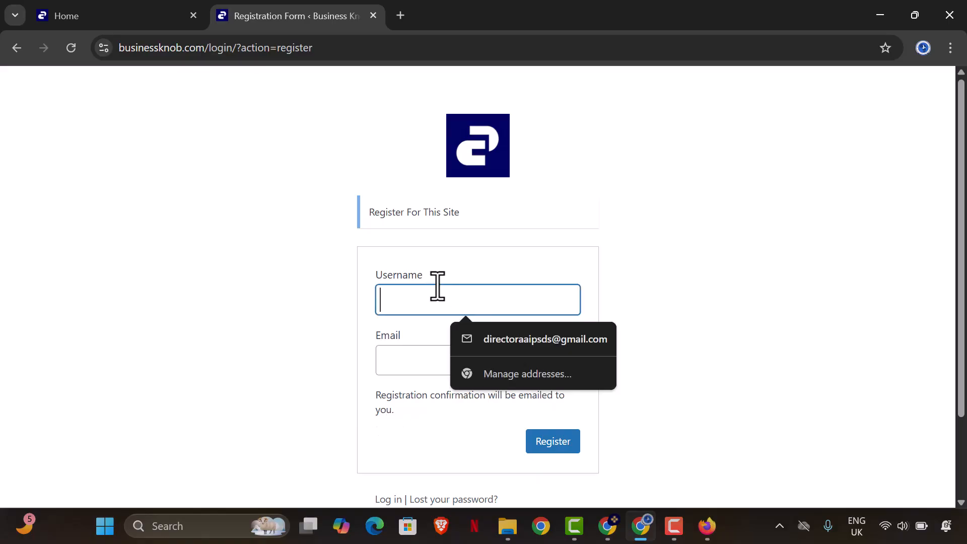
pyautogui.write('AAIPSD')
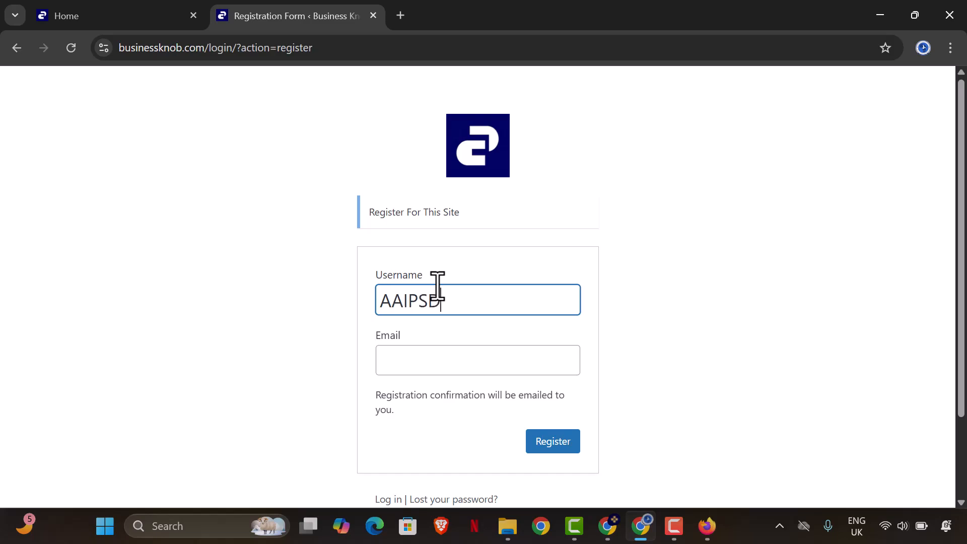
pyautogui.write('S PORTALS')
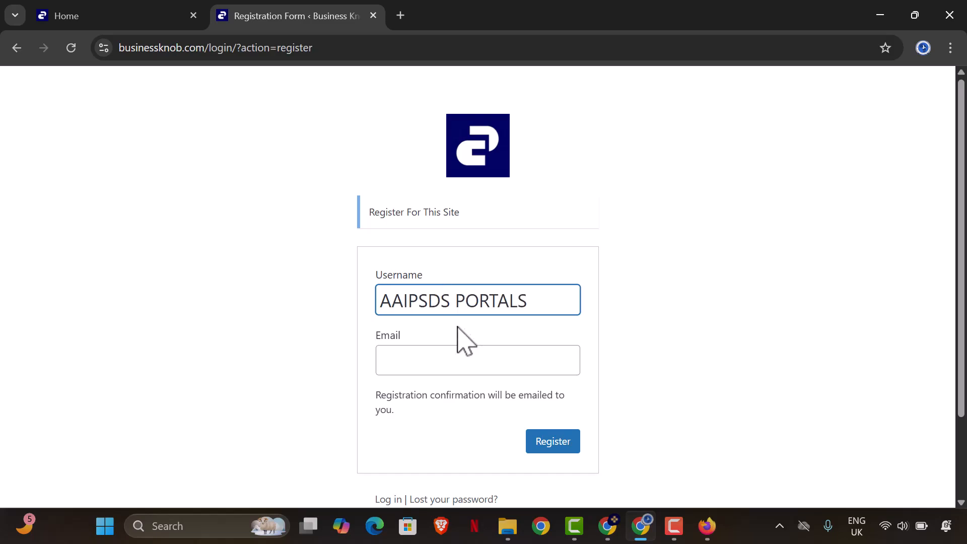
pyautogui.click(462, 362)
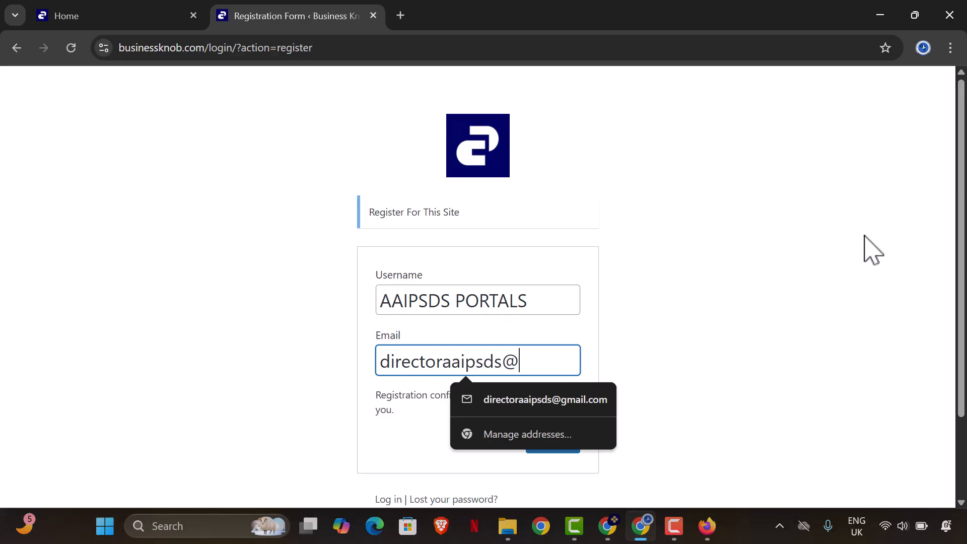
pyautogui.write('com')
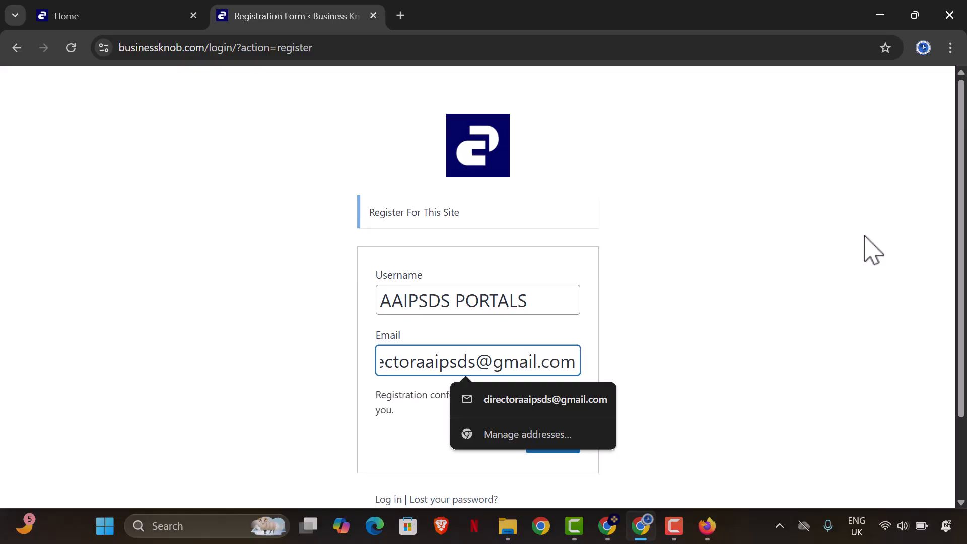
pyautogui.click(907, 256)
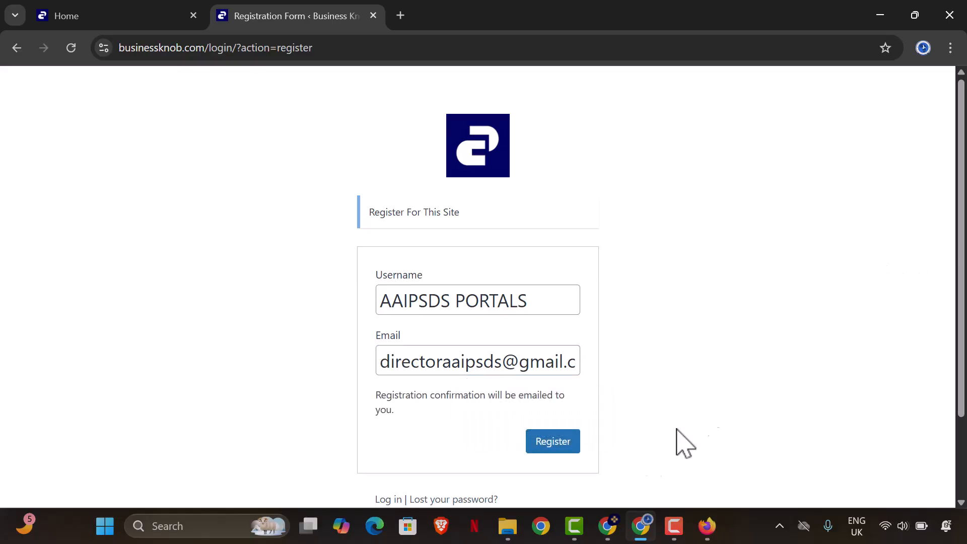
pyautogui.click(566, 447)
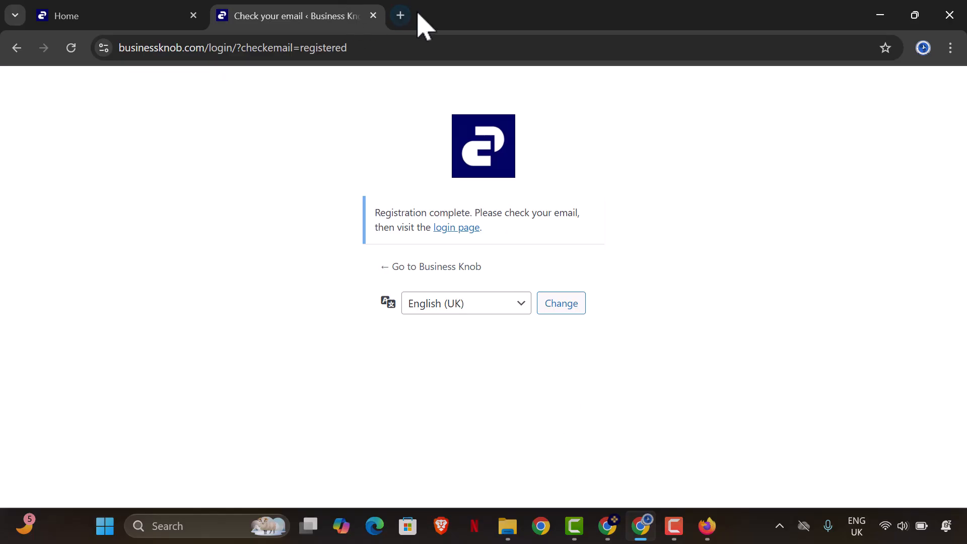
# - Open Gmail in a new tab and open the [Business Knob] Login Details email
pyautogui.click(456, 229)
pyautogui.hotkey('ctrl', 't')
pyautogui.write('gm')
pyautogui.press('Return')
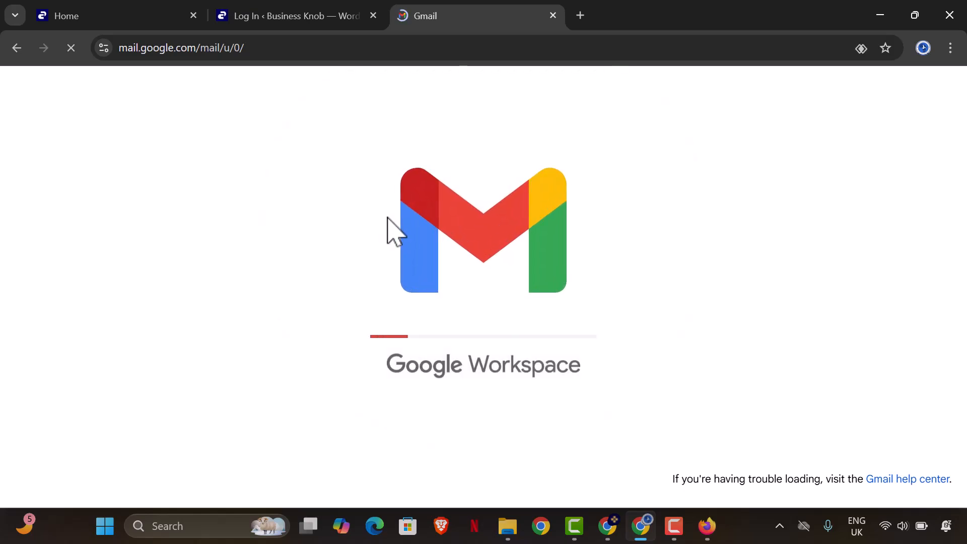
pyautogui.click(496, 209)
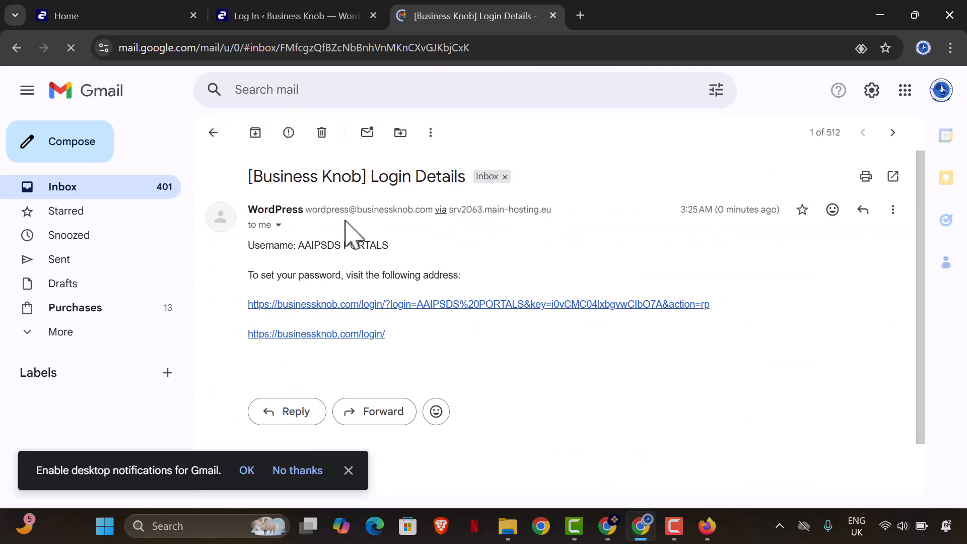
pyautogui.scroll(-2, 351, 272)
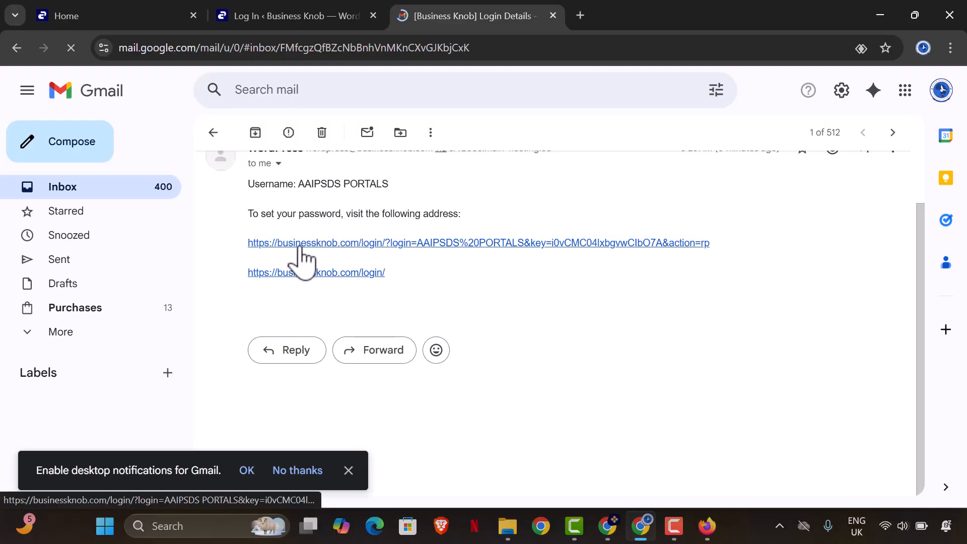
# - Follow the reset link and replace the generated password with a new account password
pyautogui.click(299, 244)
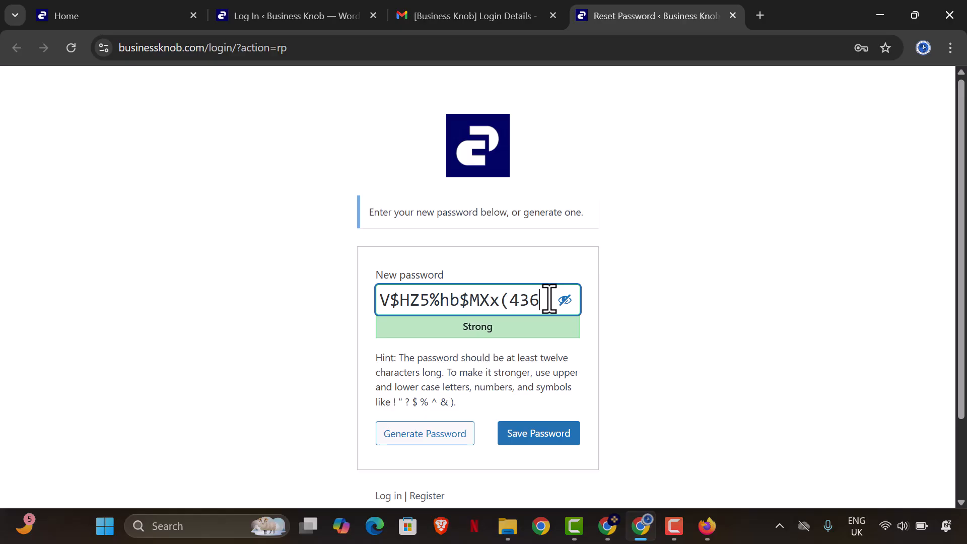
pyautogui.moveTo(541, 303); pyautogui.dragTo(360, 307)
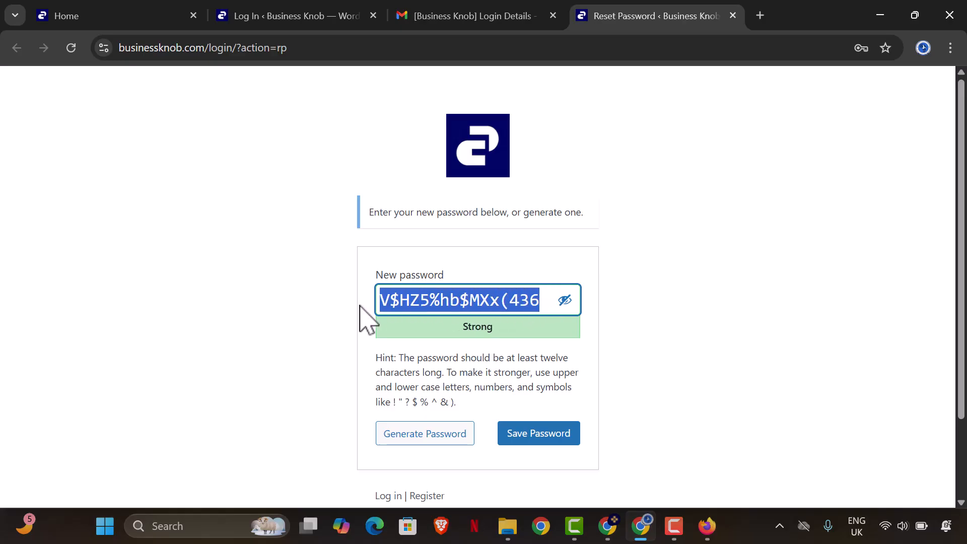
pyautogui.write('19')
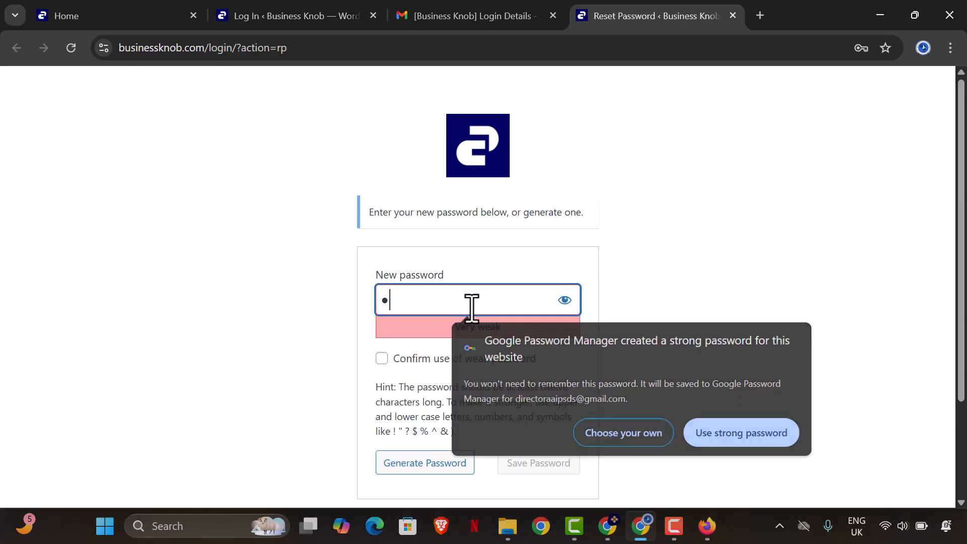
pyautogui.write('•')
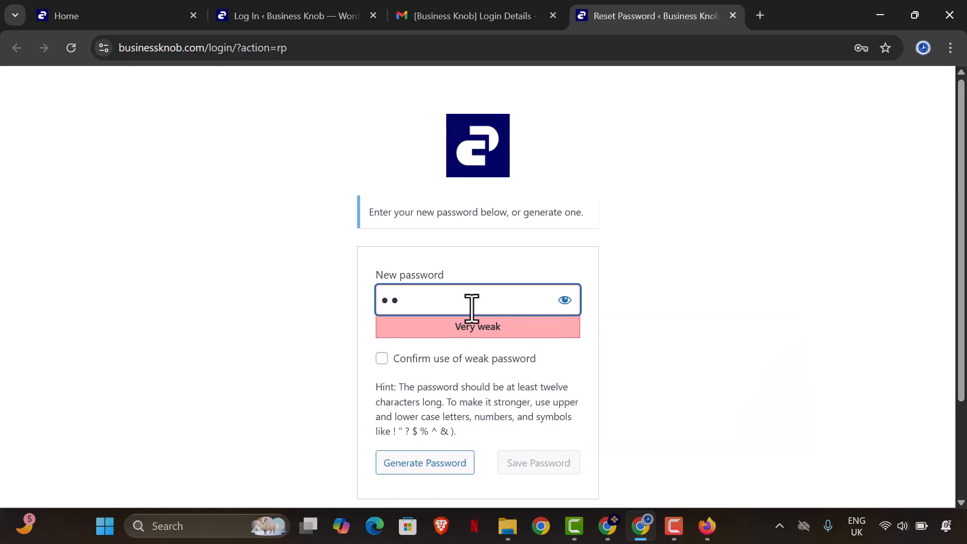
pyautogui.write('••••••••••')
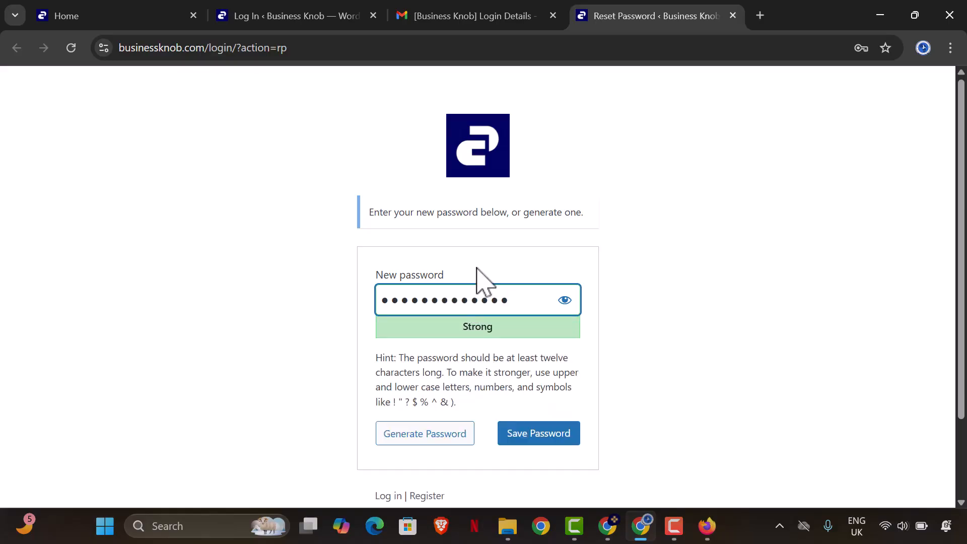
pyautogui.click(546, 445)
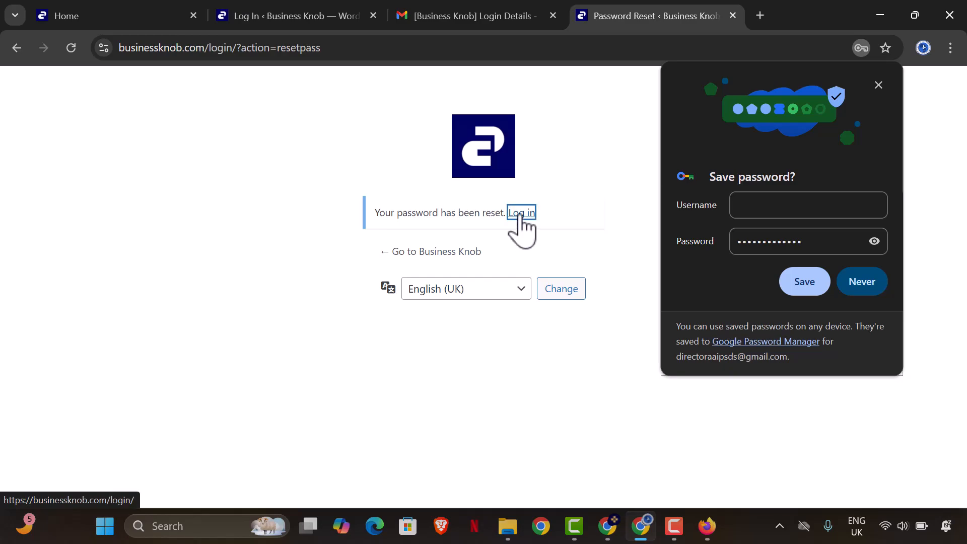
# - Log in with the saved username and the new password to reach My account
pyautogui.click(522, 214)
pyautogui.click(492, 249)
pyautogui.click(513, 287)
pyautogui.click(502, 308)
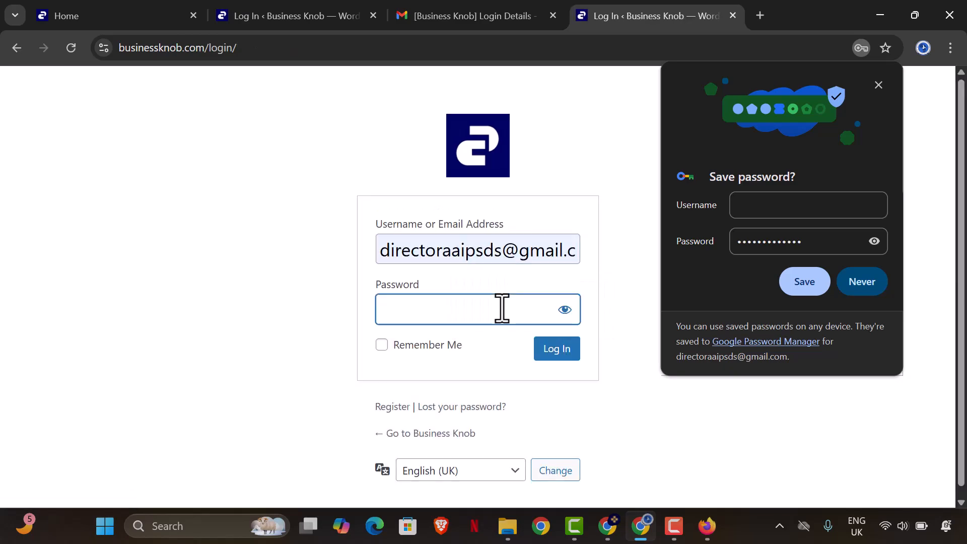
pyautogui.write('•••')
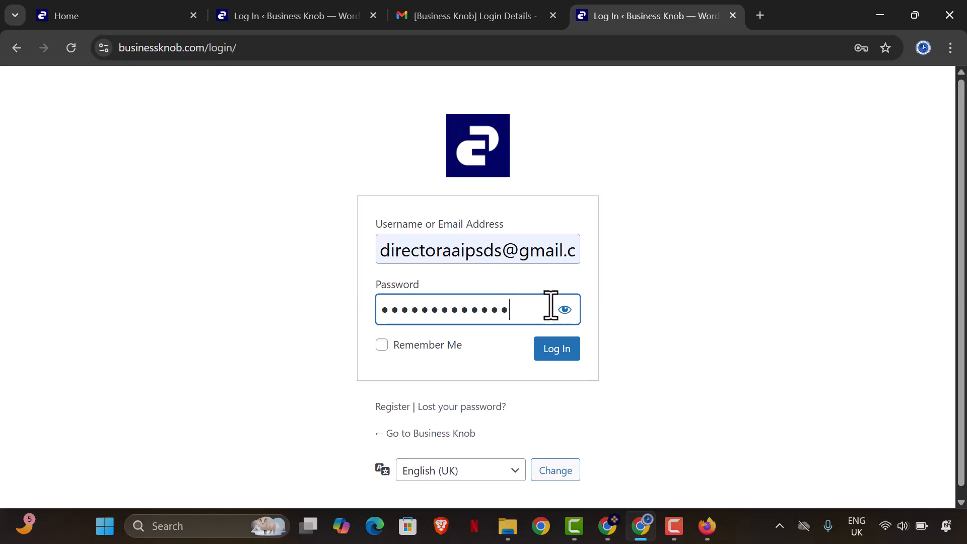
pyautogui.click(556, 348)
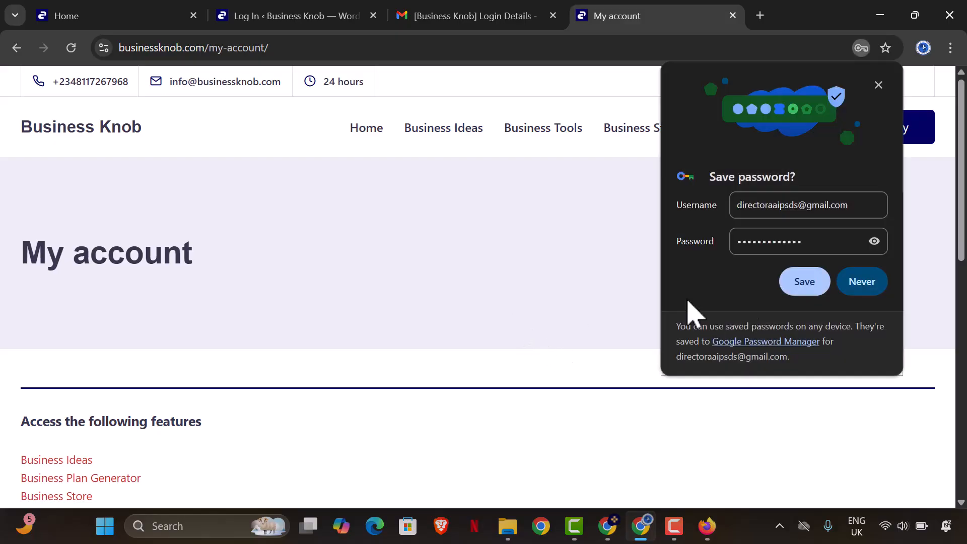
# - Save the login in the browser and open the Financial Statement Recorder's FinTrack dashboard at ₦0.00
pyautogui.click(796, 285)
pyautogui.scroll(-4, 473, 251)
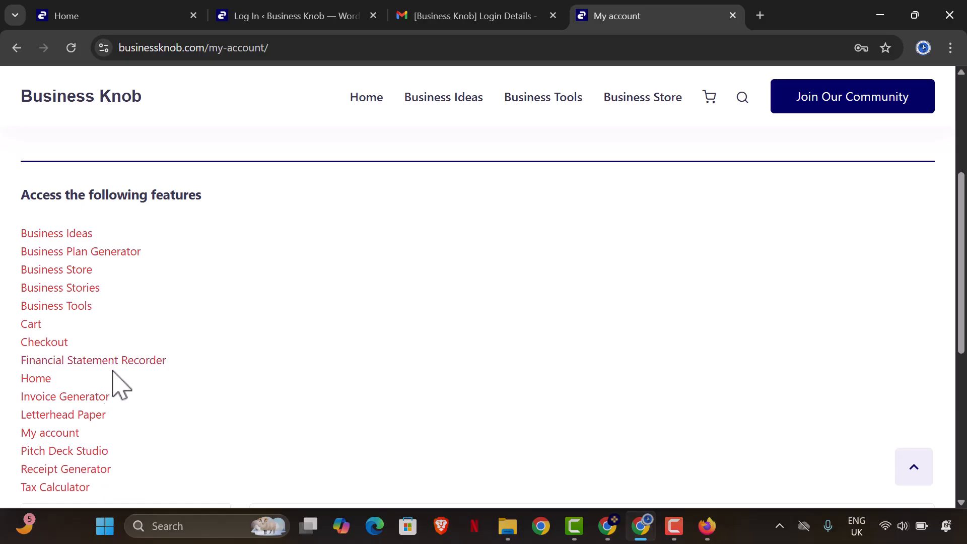
pyautogui.click(129, 364)
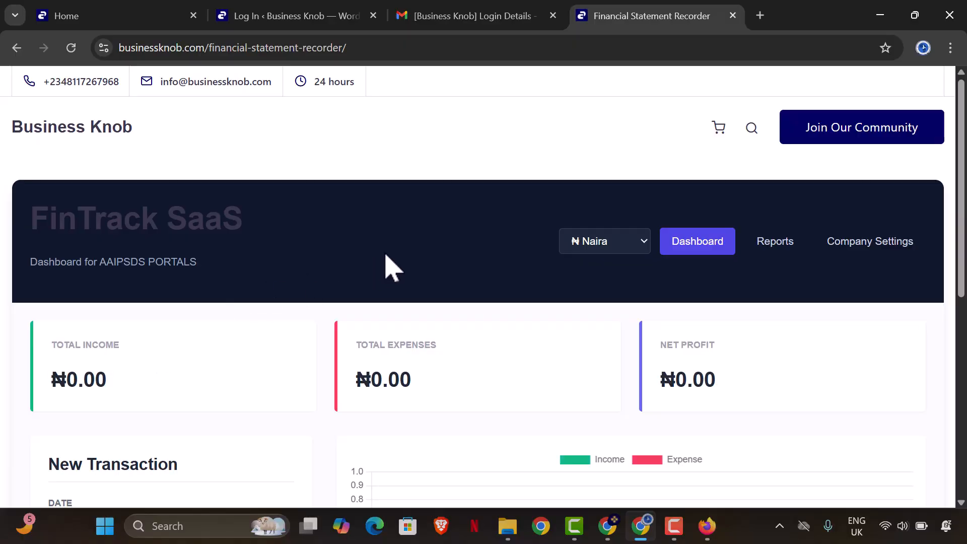
pyautogui.scroll(-1, 384, 257)
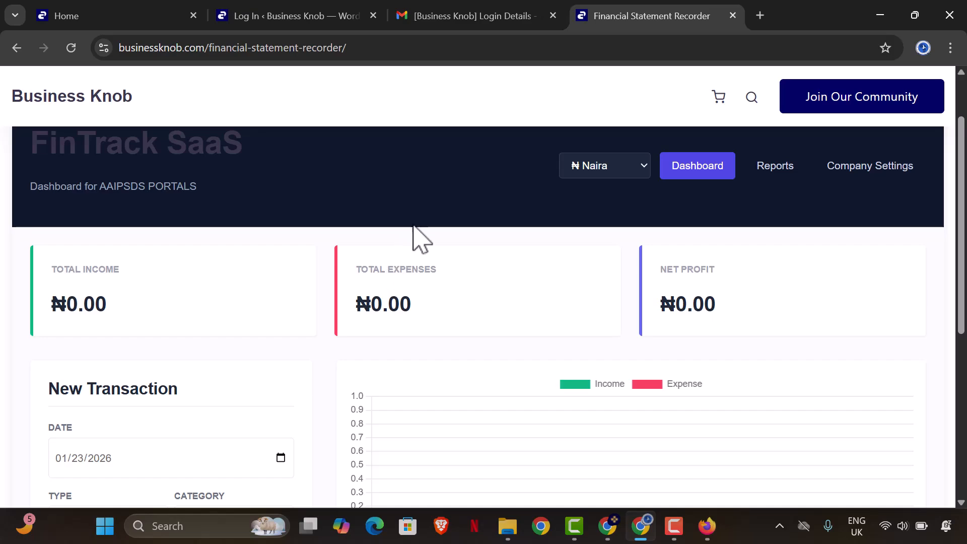
# - In Company Settings, upload aaipsds-LOGO-ORIGINAL from Pictures as the company logo
pyautogui.click(878, 170)
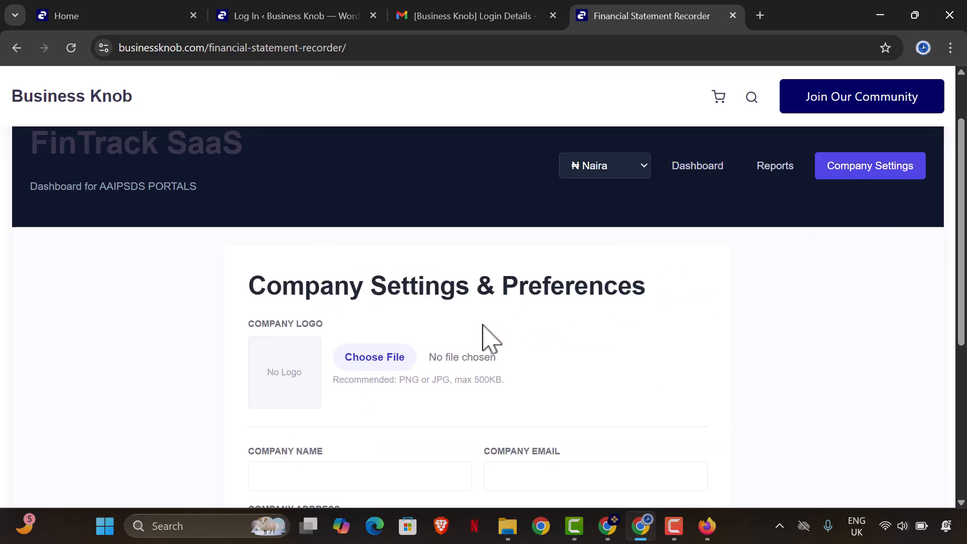
pyautogui.click(351, 359)
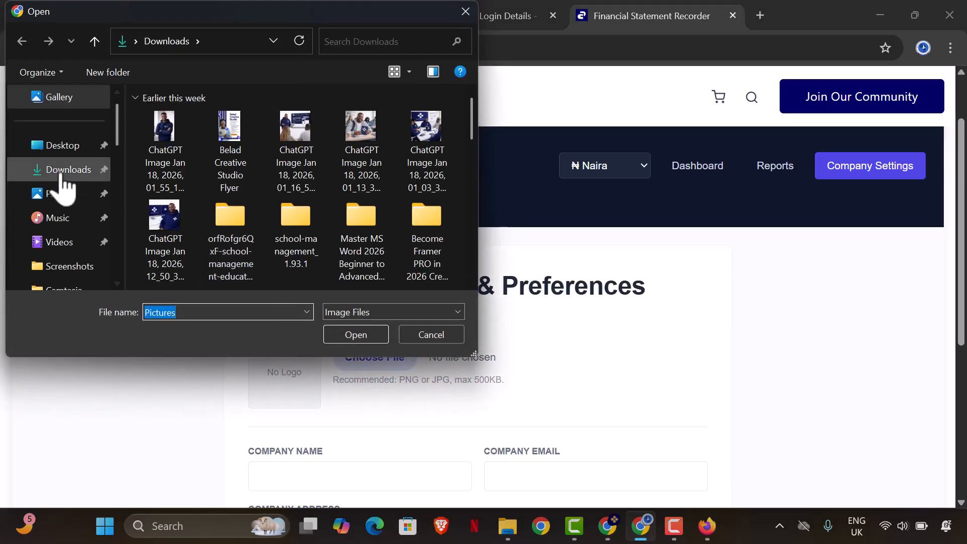
pyautogui.click(62, 171)
pyautogui.click(60, 194)
pyautogui.click(335, 201)
pyautogui.scroll(-3, 336, 207)
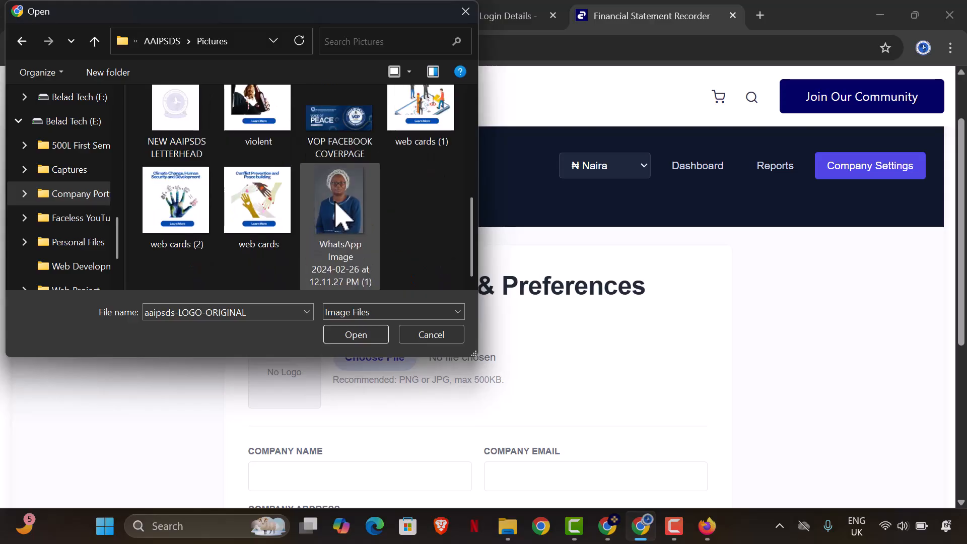
pyautogui.click(348, 337)
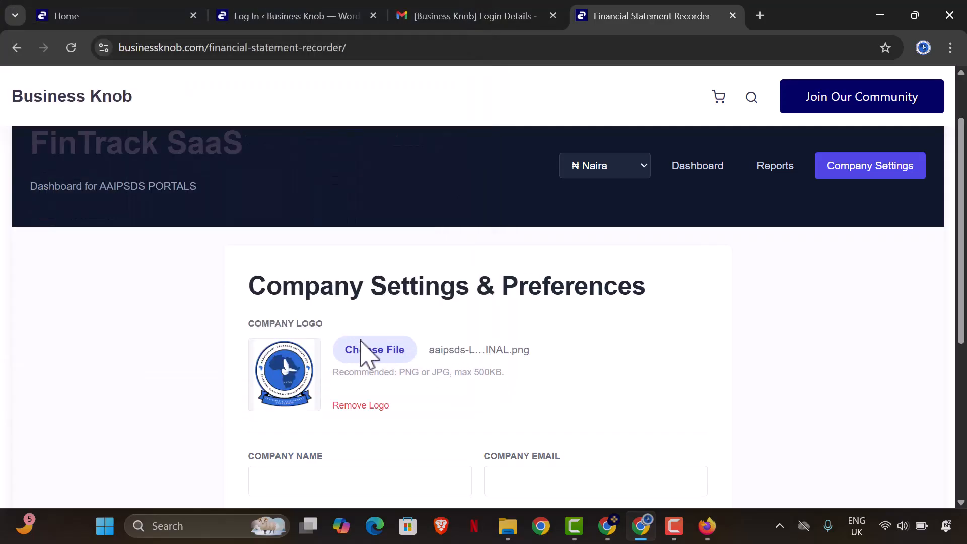
# - Autofill company name AAIPSDS and address, replace the company email, and save the settings
pyautogui.scroll(-1, 319, 403)
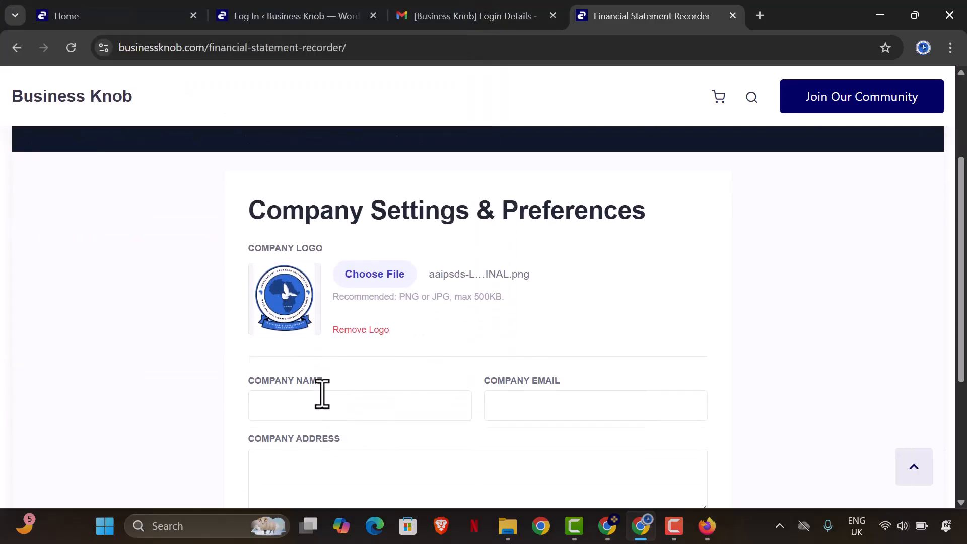
pyautogui.scroll(-3, 321, 395)
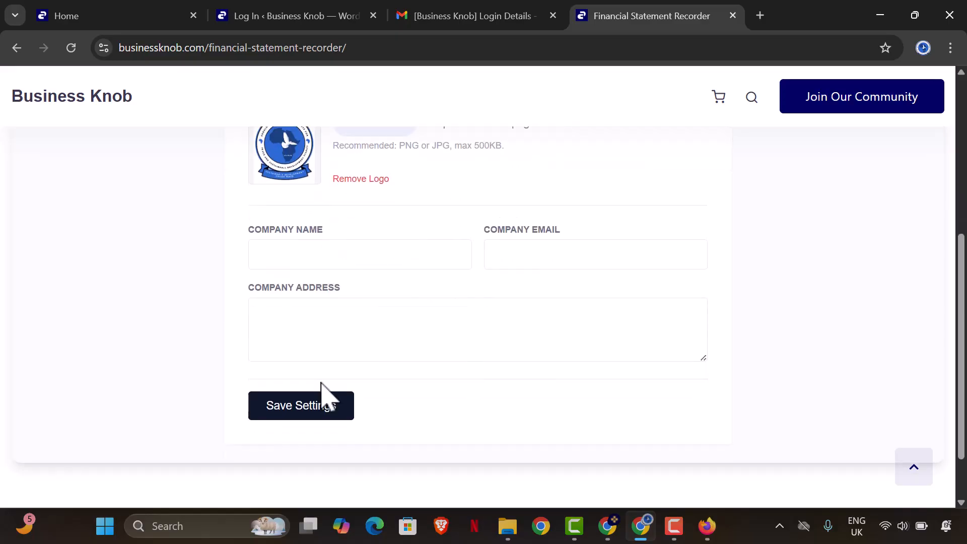
pyautogui.click(311, 250)
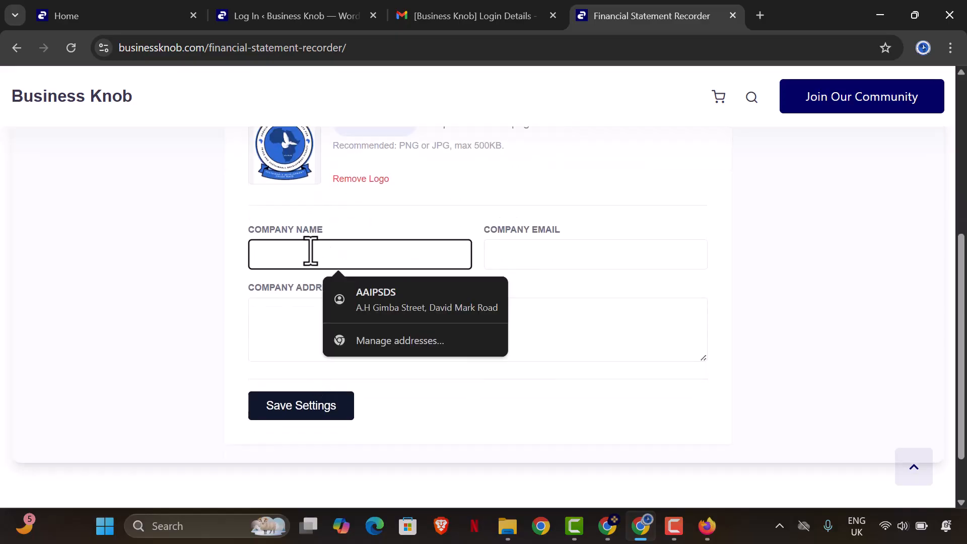
pyautogui.click(358, 302)
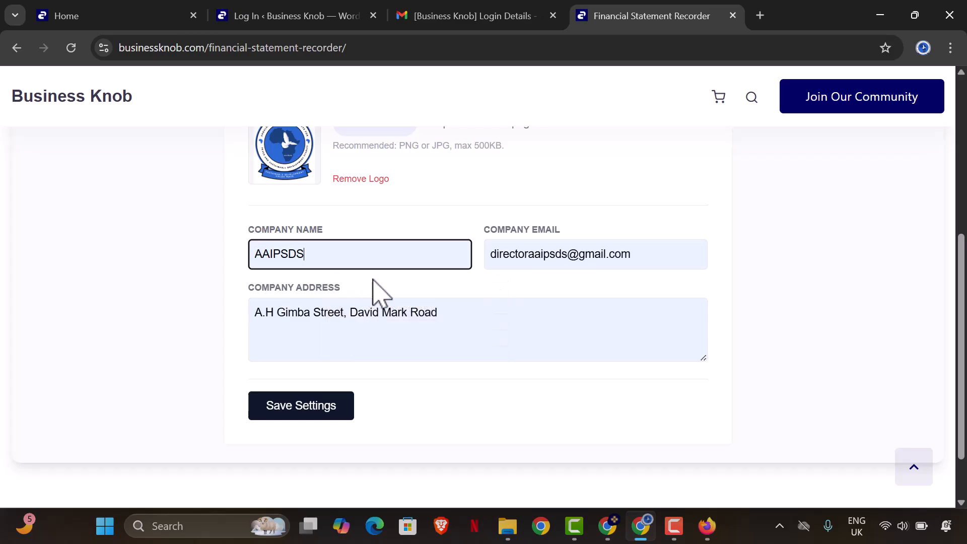
pyautogui.click(641, 254)
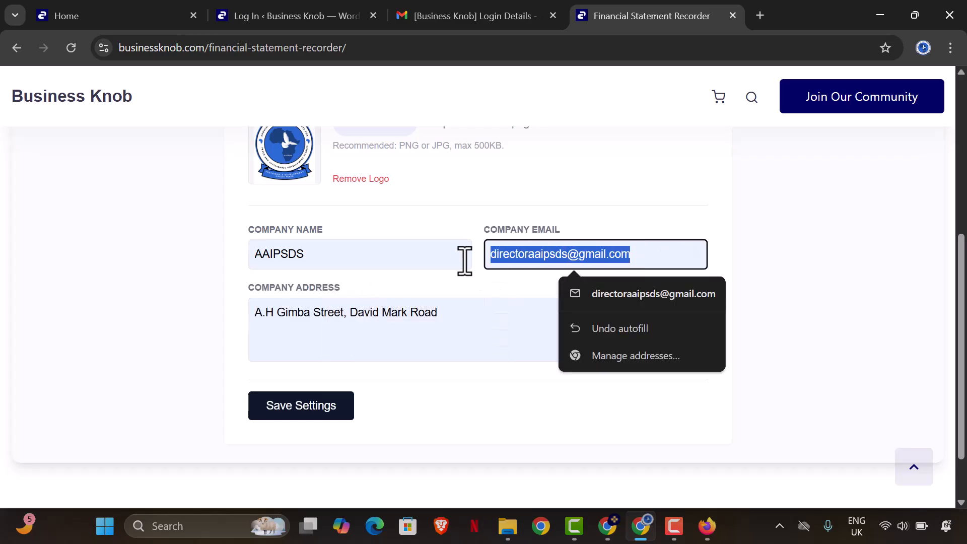
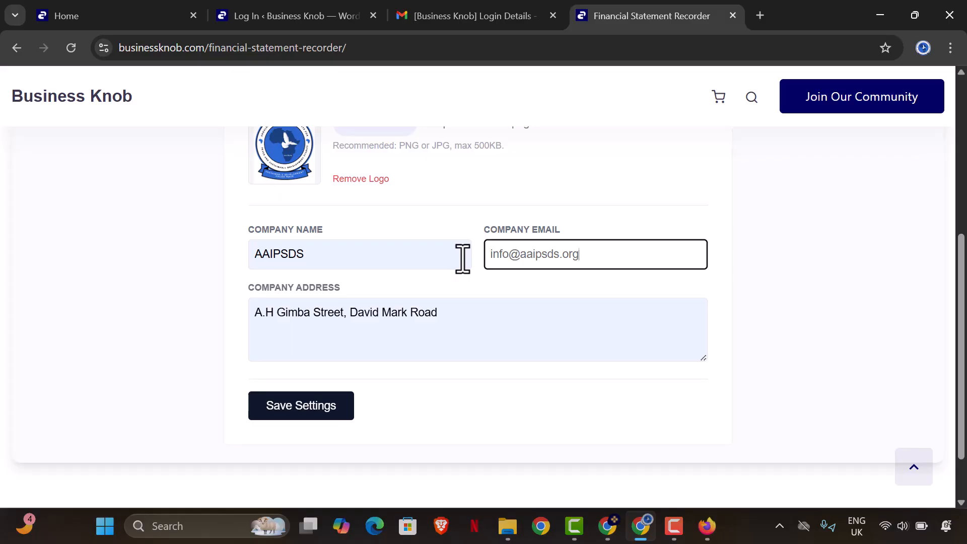
pyautogui.click(460, 310)
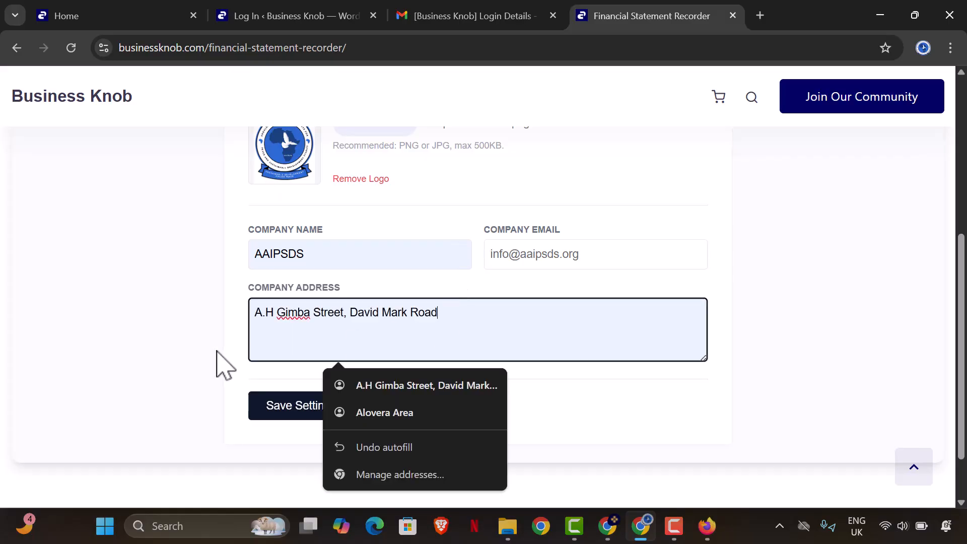
pyautogui.click(194, 345)
pyautogui.scroll(3, 371, 385)
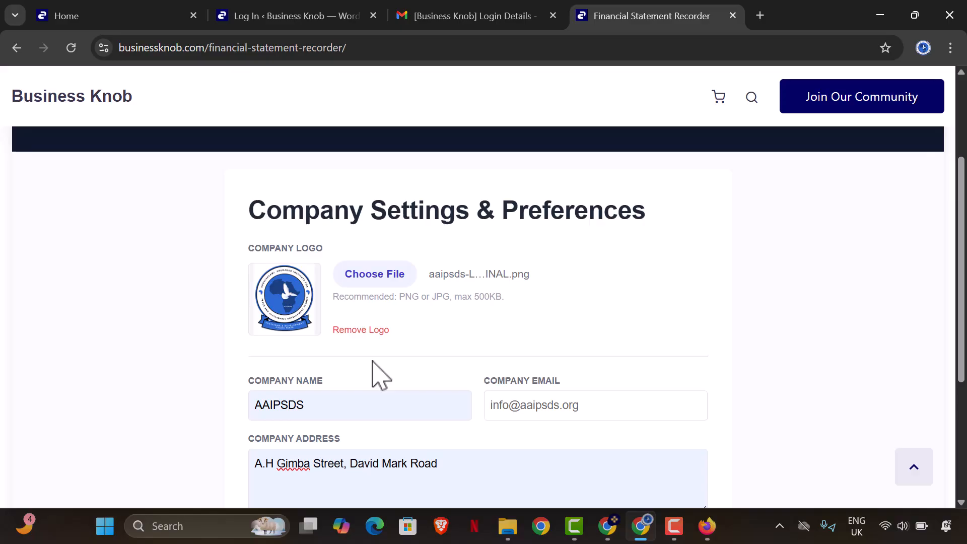
pyautogui.scroll(-3, 370, 362)
pyautogui.click(343, 413)
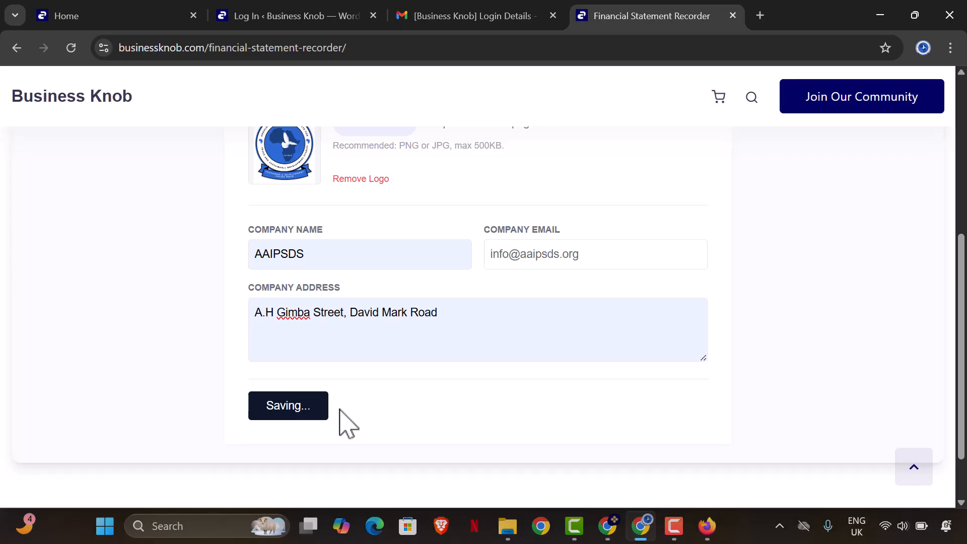
pyautogui.scroll(4, 334, 419)
pyautogui.scroll(-4, 276, 448)
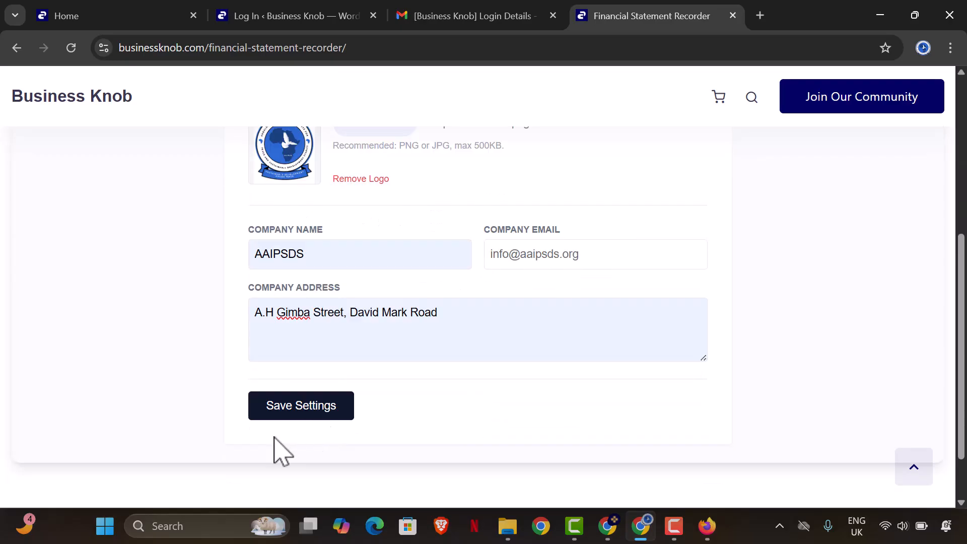
pyautogui.scroll(6, 338, 409)
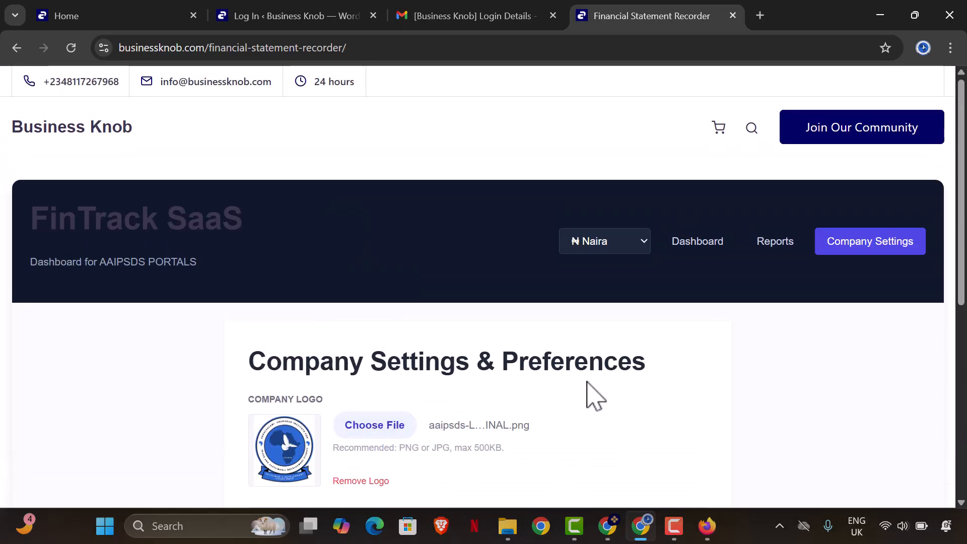
# - Return via Reports to the Dashboard and keep Naira as the currency
pyautogui.click(769, 245)
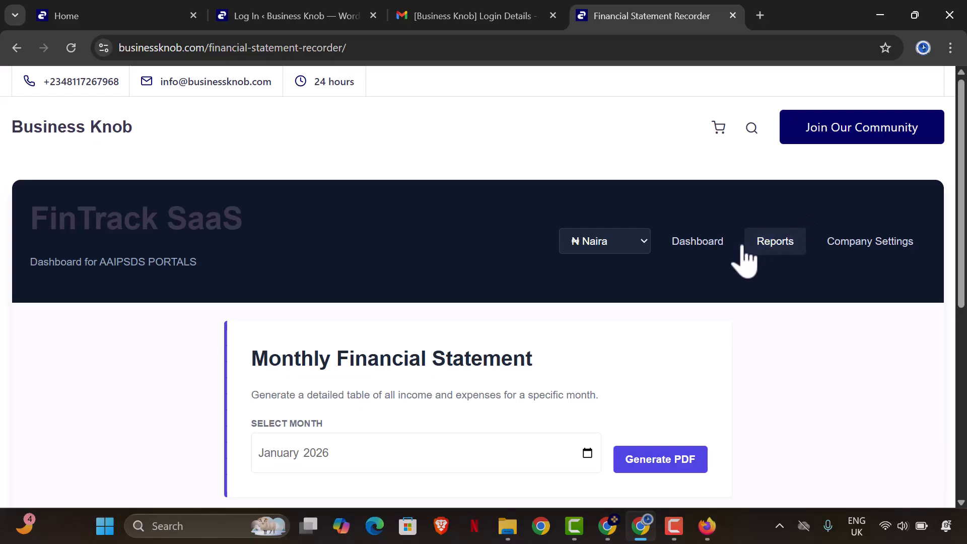
pyautogui.click(722, 242)
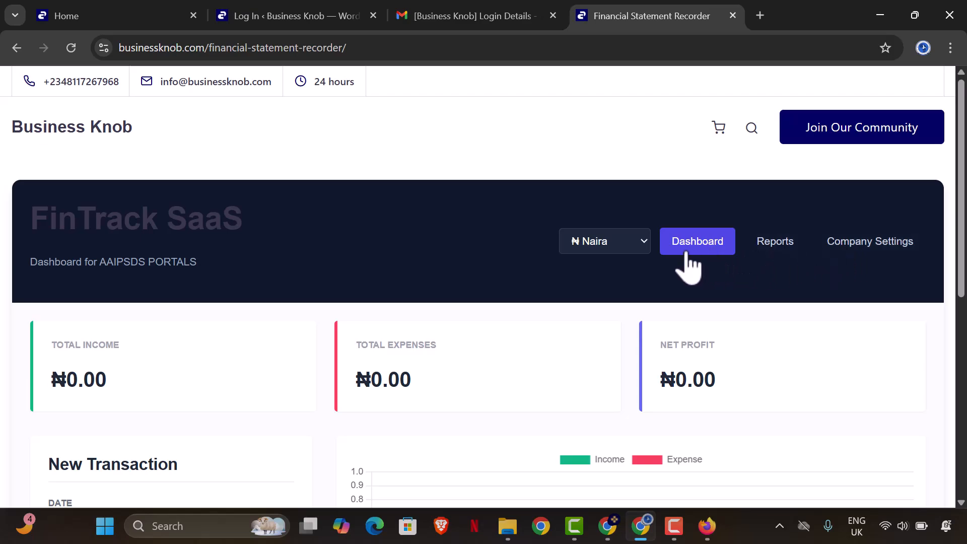
pyautogui.click(617, 257)
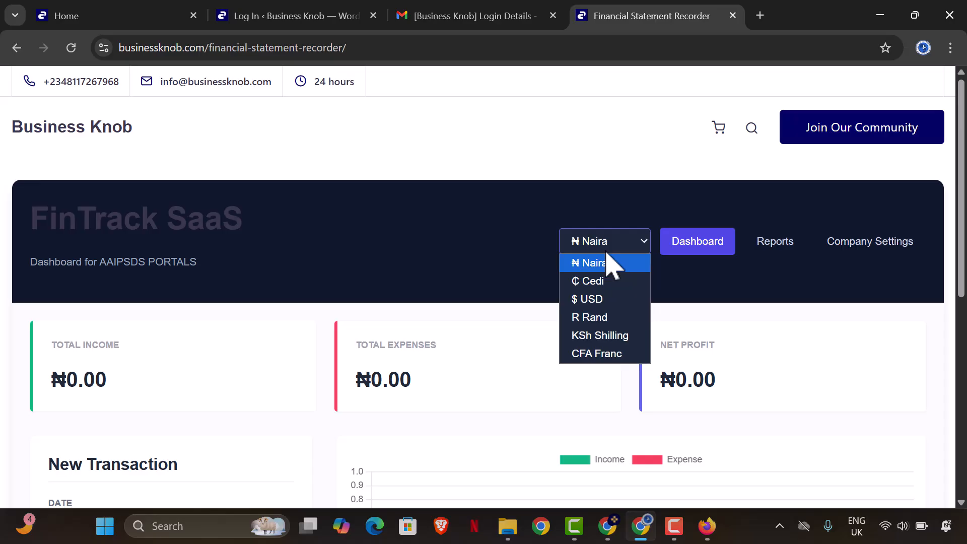
pyautogui.click(603, 263)
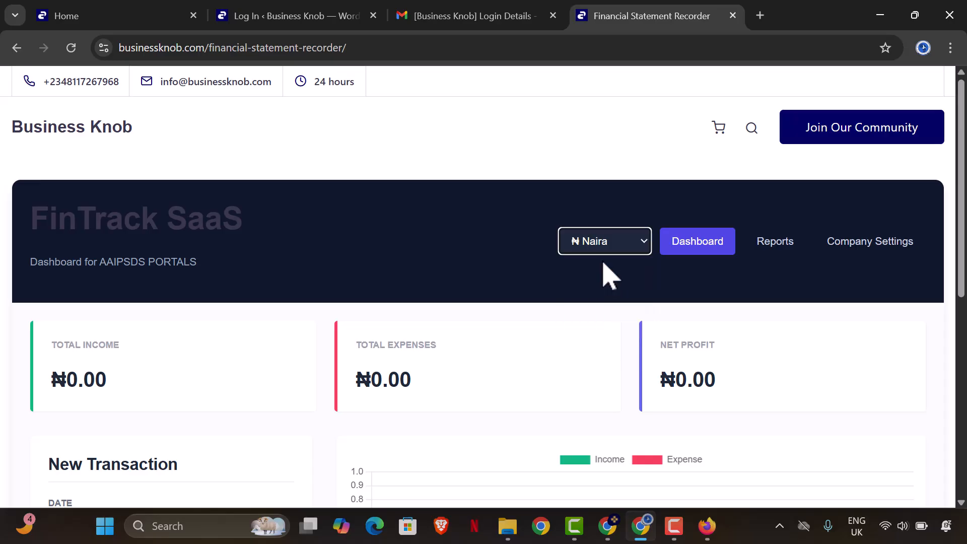
# - Browse the currency list, then scroll down to the ₦0.00 totals and New Transaction form
pyautogui.click(603, 250)
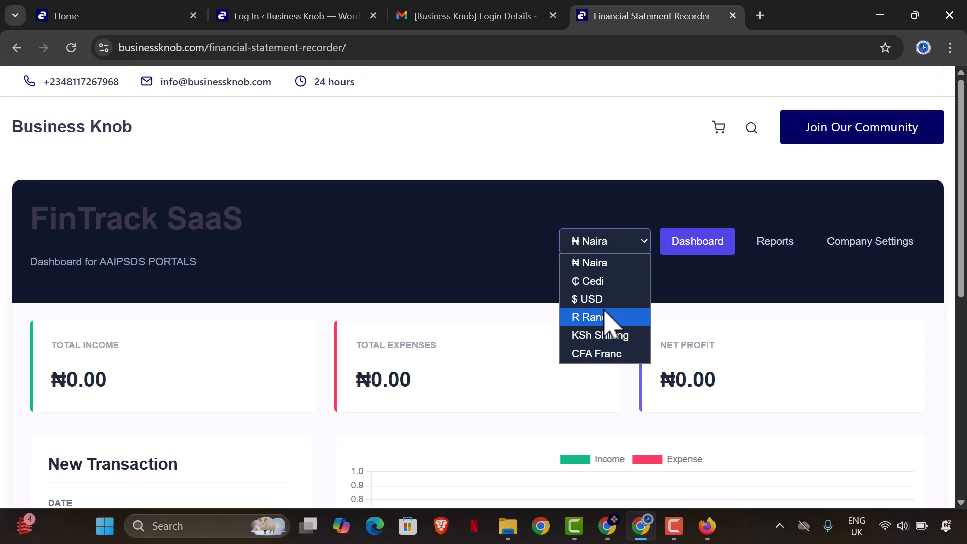
pyautogui.press('Down')
pyautogui.press('Down')
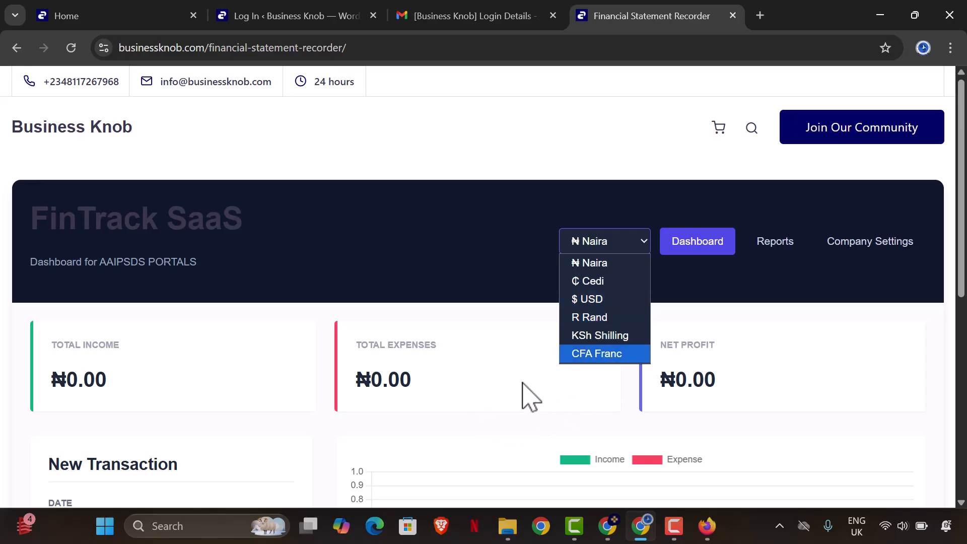
pyautogui.scroll(-1, 526, 393)
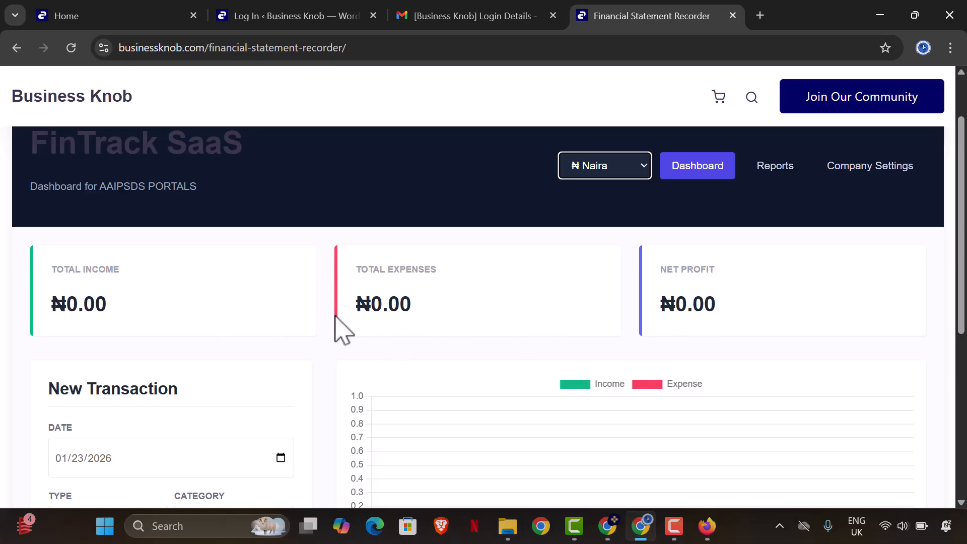
pyautogui.scroll(-1, 211, 324)
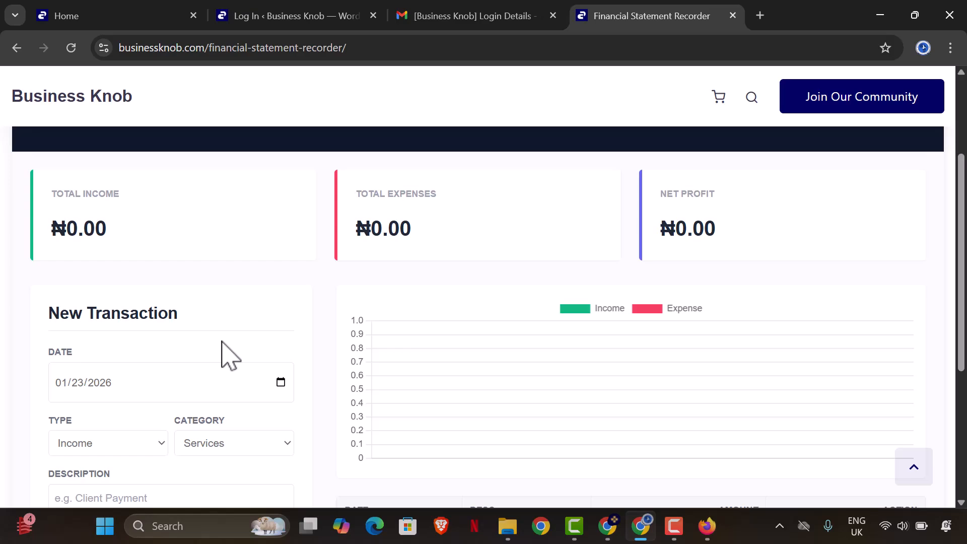
# - Set the new transaction to 23 January 2026, type Income, category Salary
pyautogui.click(282, 384)
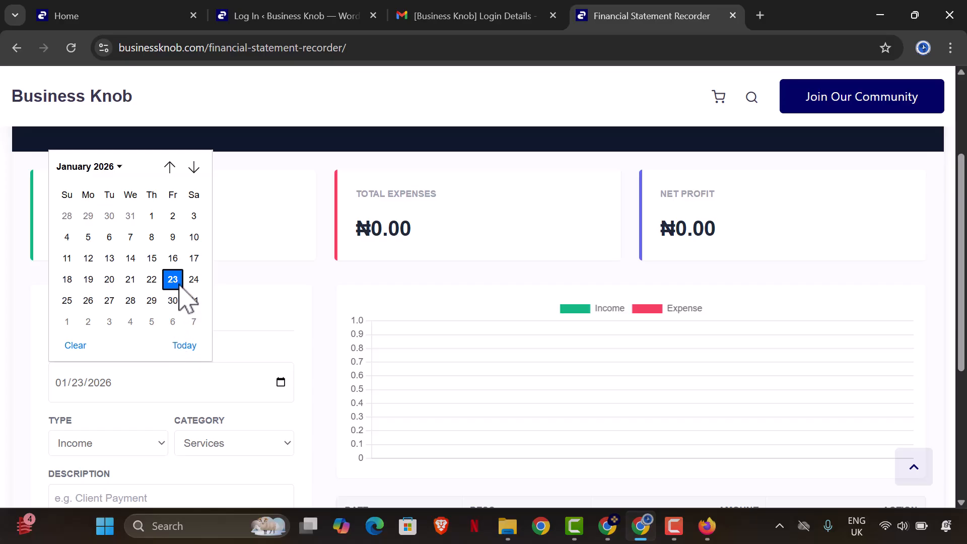
pyautogui.click(255, 365)
pyautogui.scroll(-2, 247, 362)
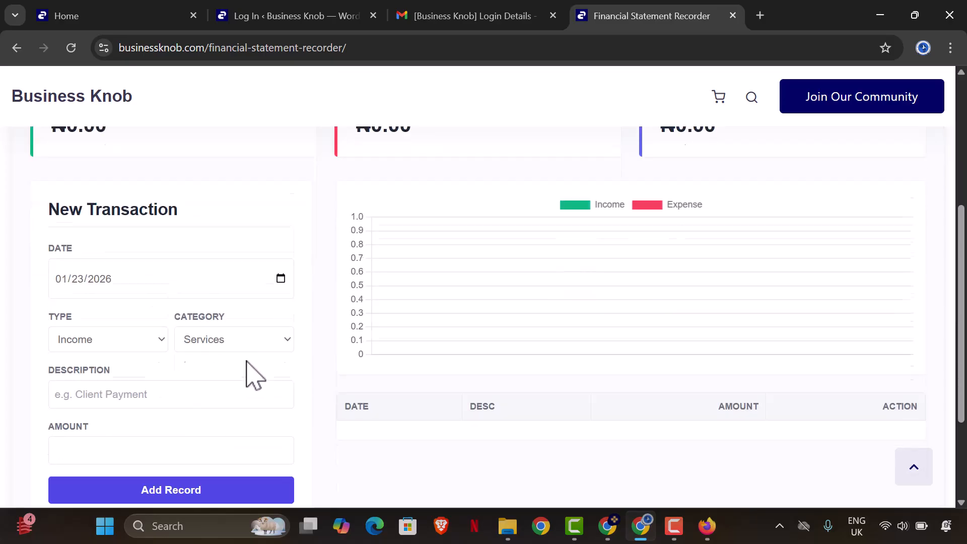
pyautogui.scroll(-1, 246, 360)
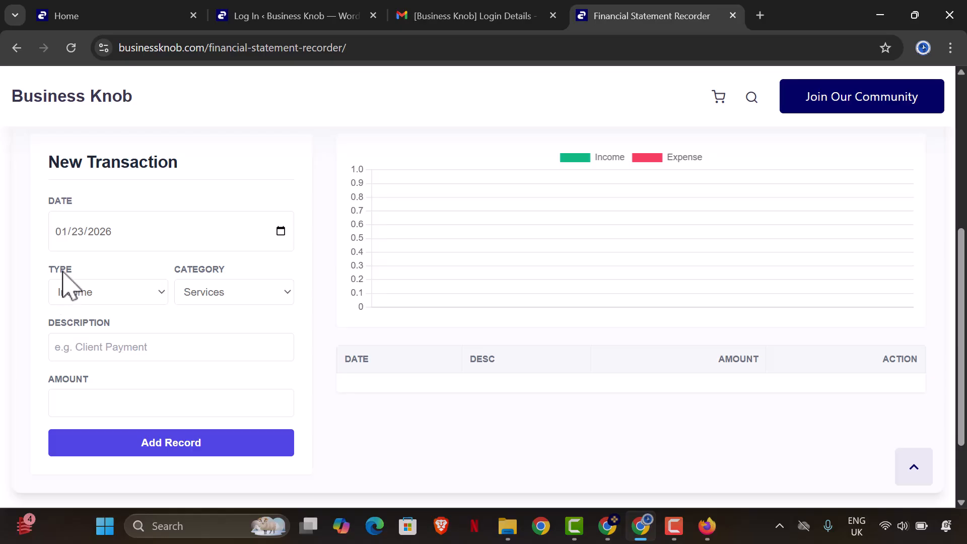
pyautogui.click(121, 298)
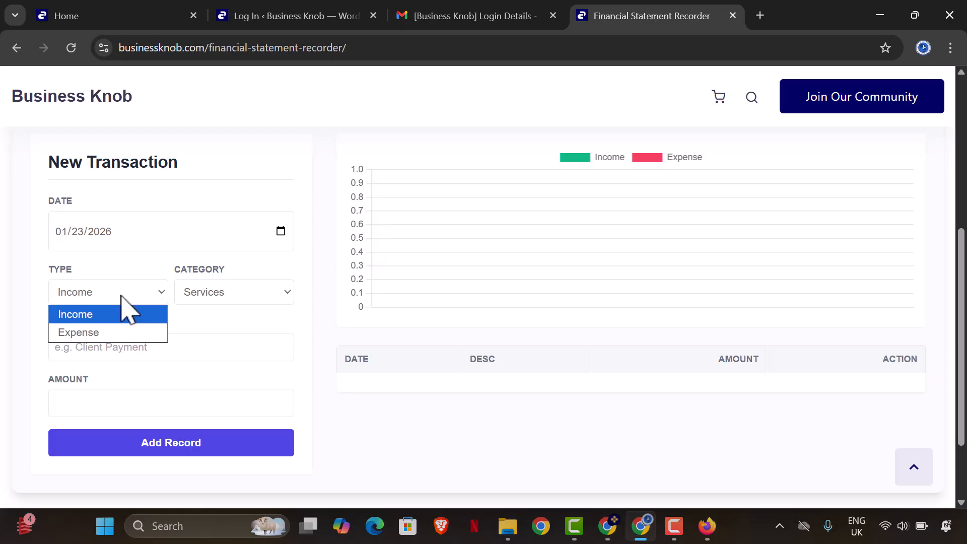
pyautogui.click(79, 318)
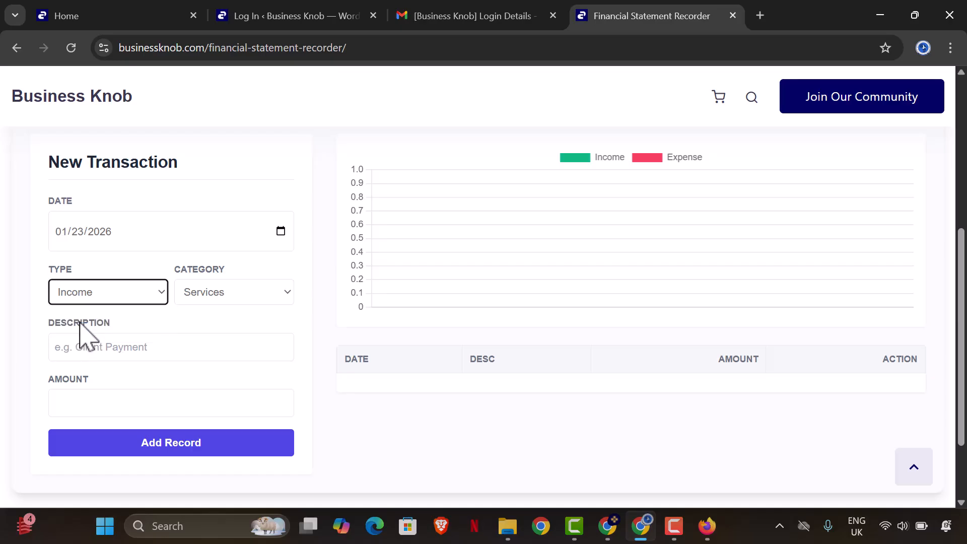
pyautogui.click(281, 292)
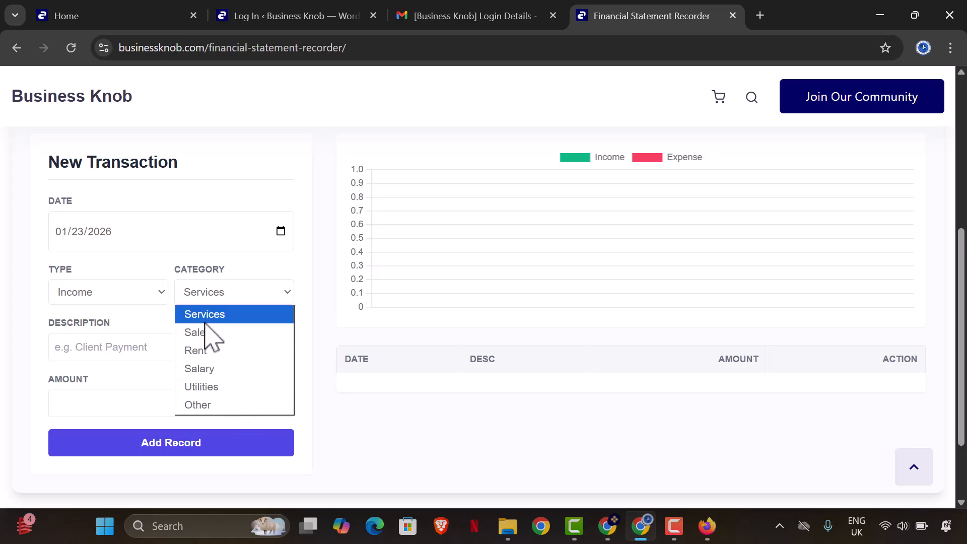
pyautogui.click(228, 368)
pyautogui.click(247, 295)
pyautogui.click(247, 295)
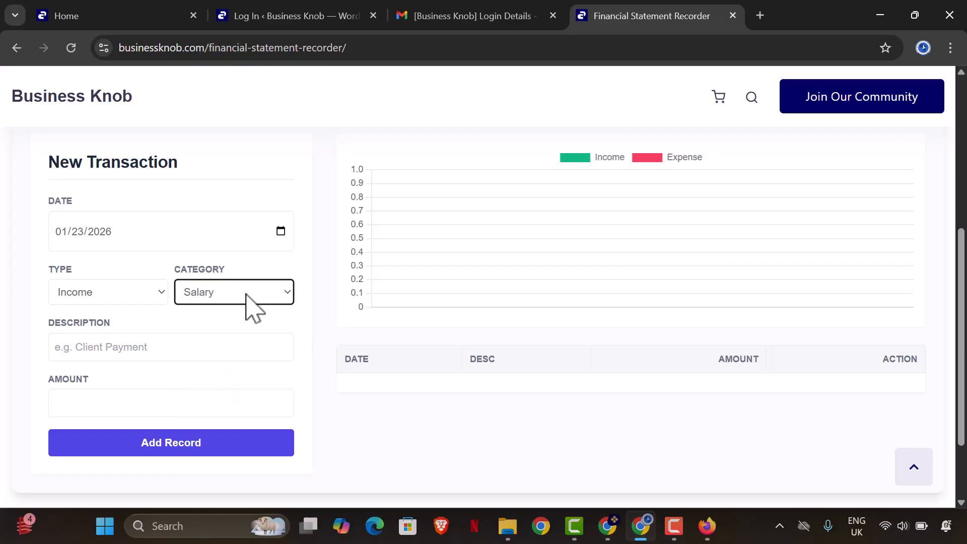
# - Describe it as 'Monthly Salary' with amount 500000 and add the record
pyautogui.click(236, 354)
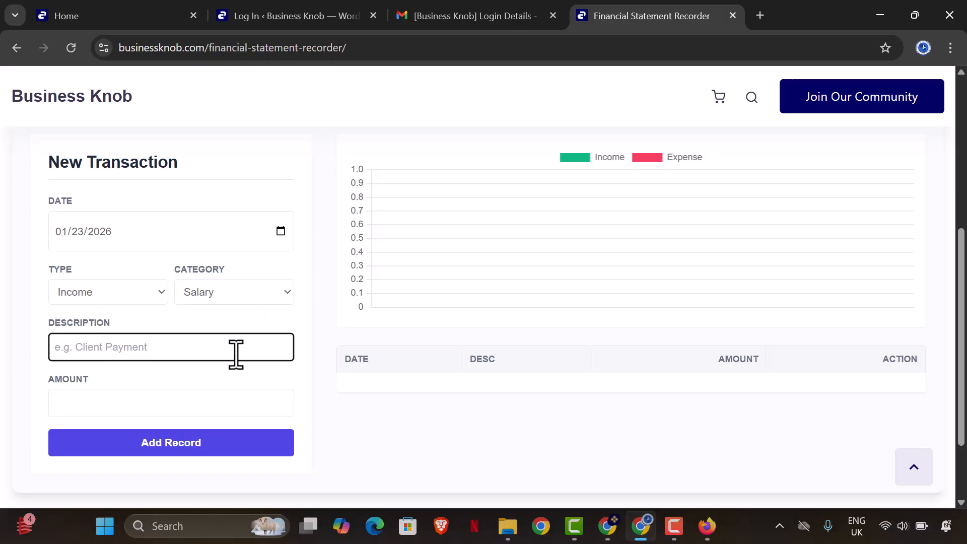
pyautogui.write('Monthly Salary')
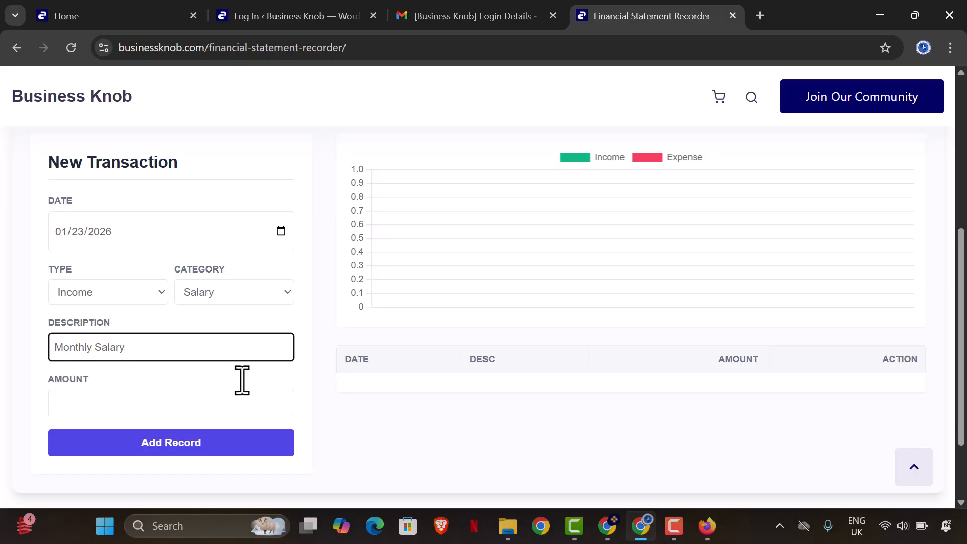
pyautogui.click(243, 406)
pyautogui.write('5000')
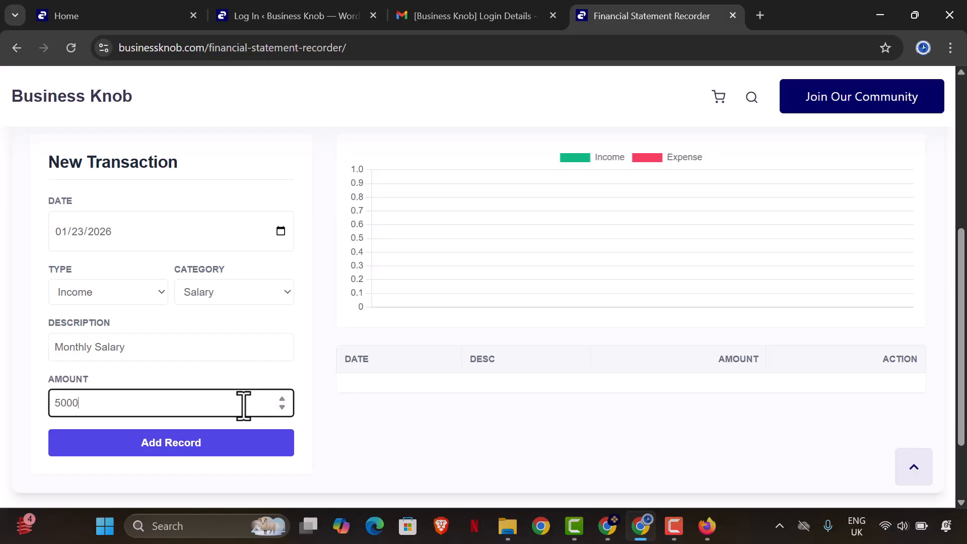
pyautogui.write('00')
pyautogui.click(235, 445)
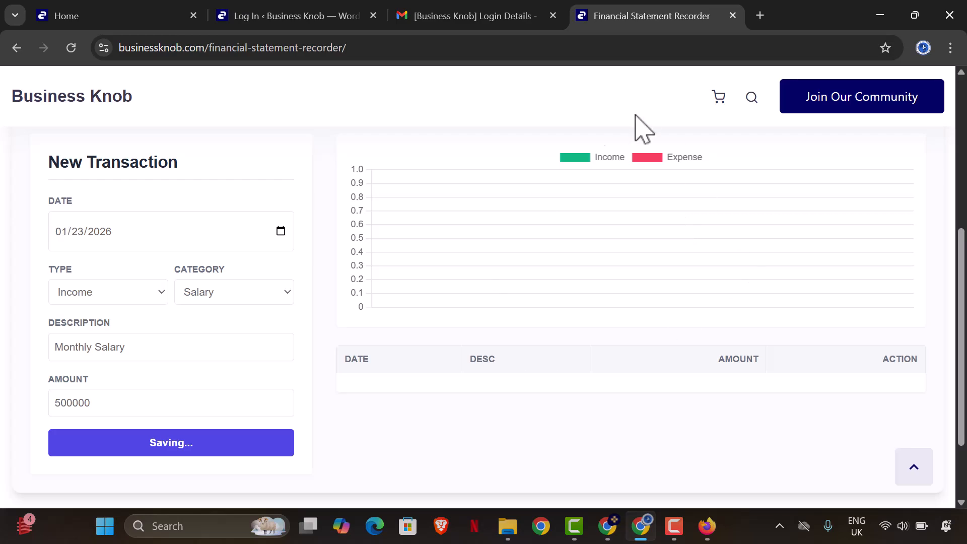
pyautogui.scroll(1, 609, 318)
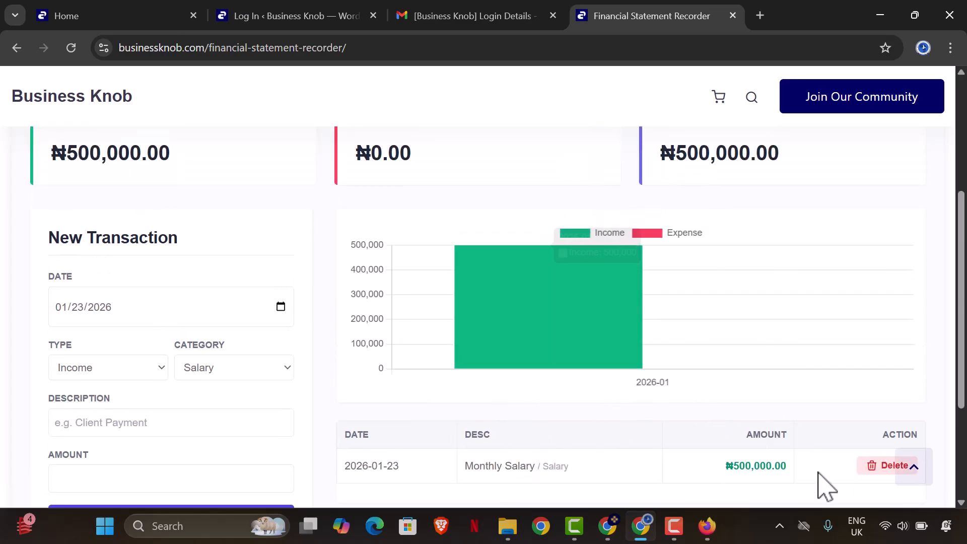
pyautogui.scroll(-1, 831, 458)
pyautogui.scroll(1, 781, 395)
pyautogui.scroll(2, 781, 396)
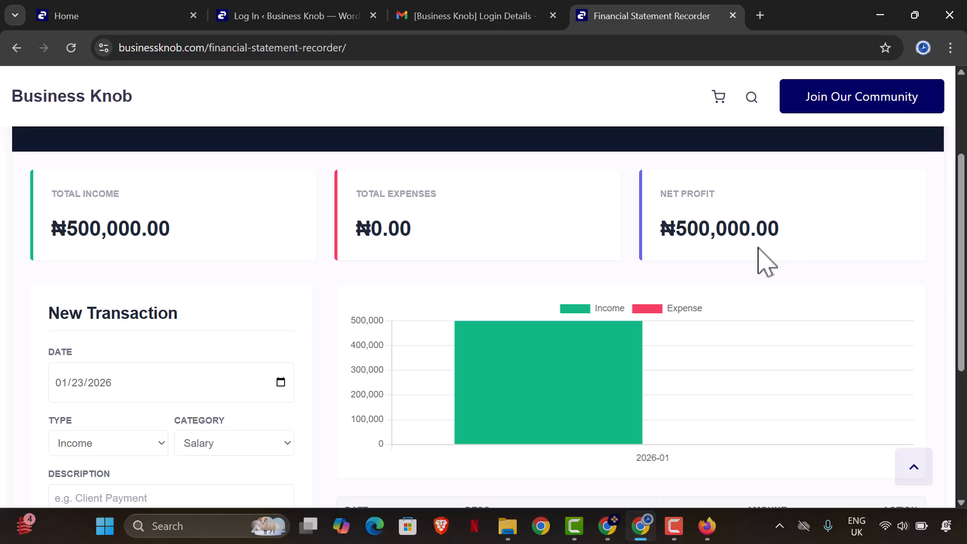
pyautogui.scroll(-1, 529, 309)
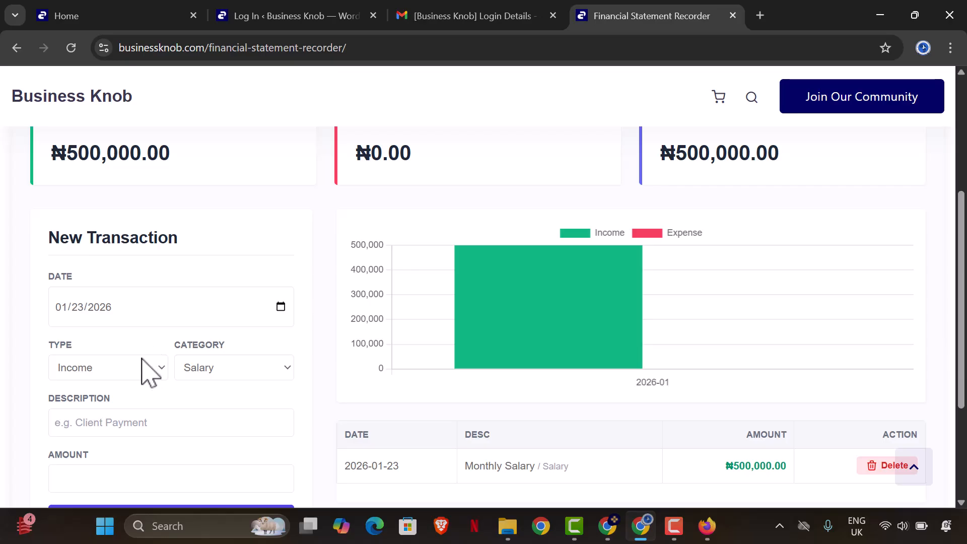
# - Start a same-date Expense transaction with category Other
pyautogui.click(280, 307)
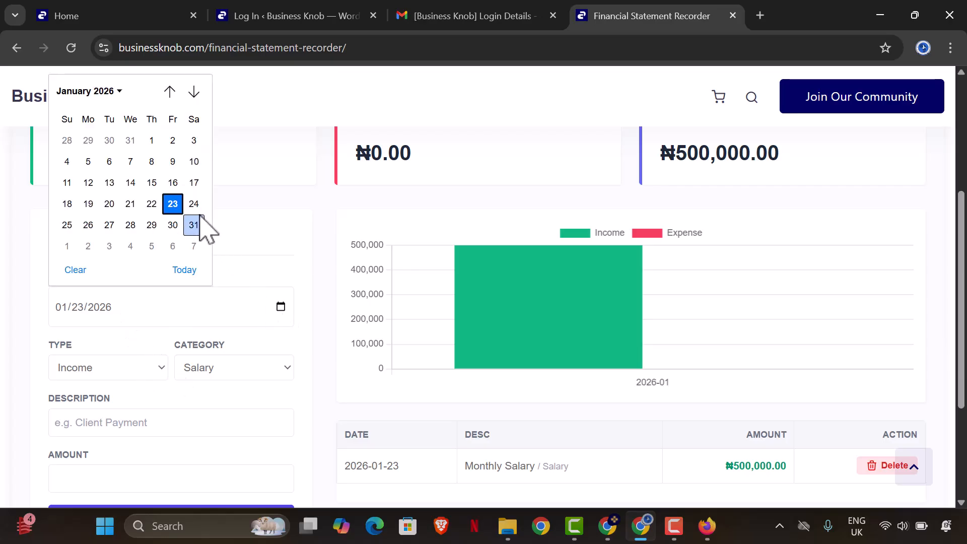
pyautogui.click(272, 314)
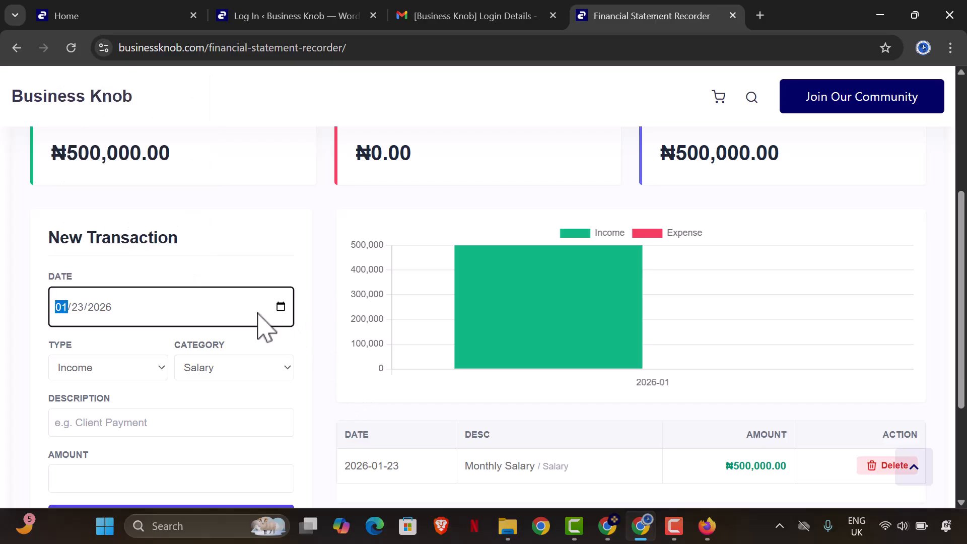
pyautogui.click(151, 372)
pyautogui.click(126, 408)
pyautogui.click(268, 370)
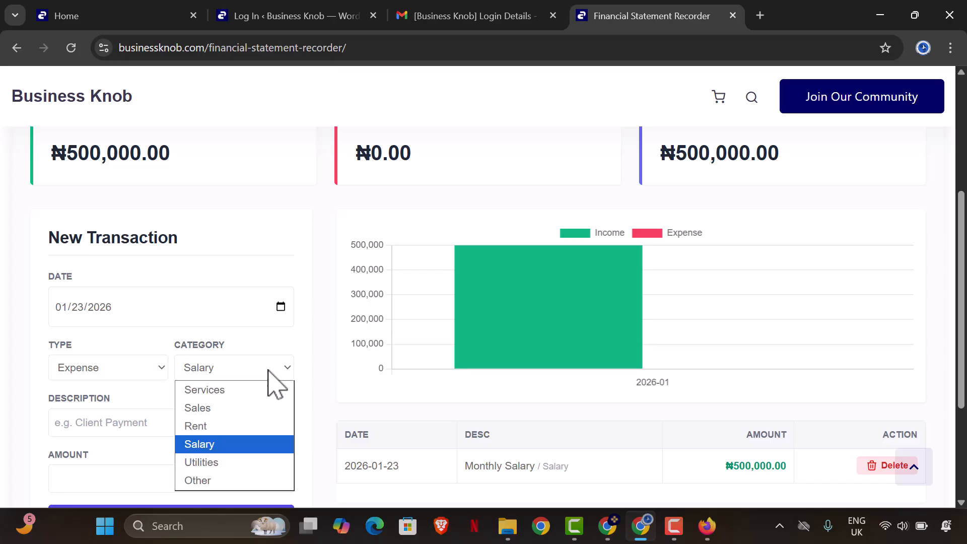
pyautogui.click(224, 462)
pyautogui.click(224, 375)
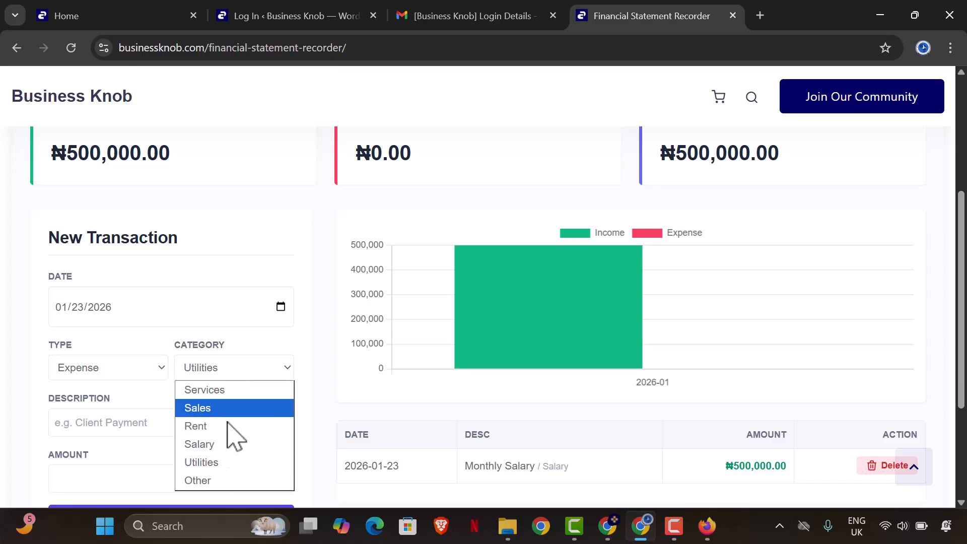
pyautogui.click(221, 480)
# - Record the 'Fuel' expense of ₦14,000 as a new transaction
pyautogui.click(170, 429)
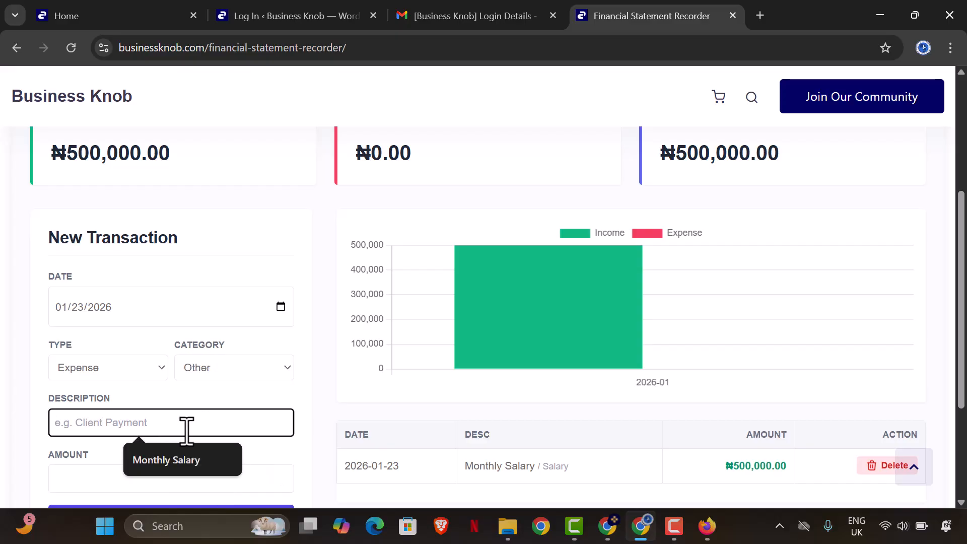
pyautogui.write('Fue')
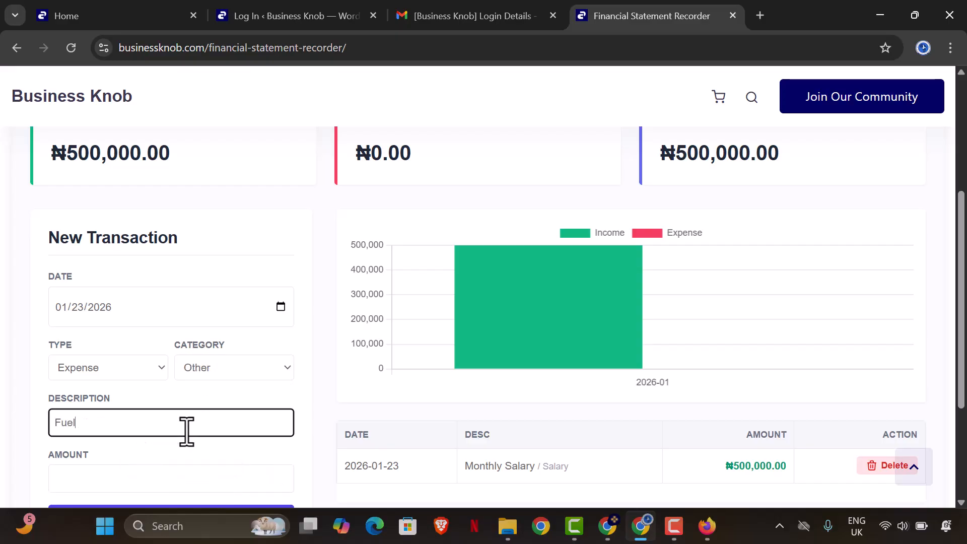
pyautogui.write('l')
pyautogui.scroll(-3, 183, 430)
pyautogui.click(122, 328)
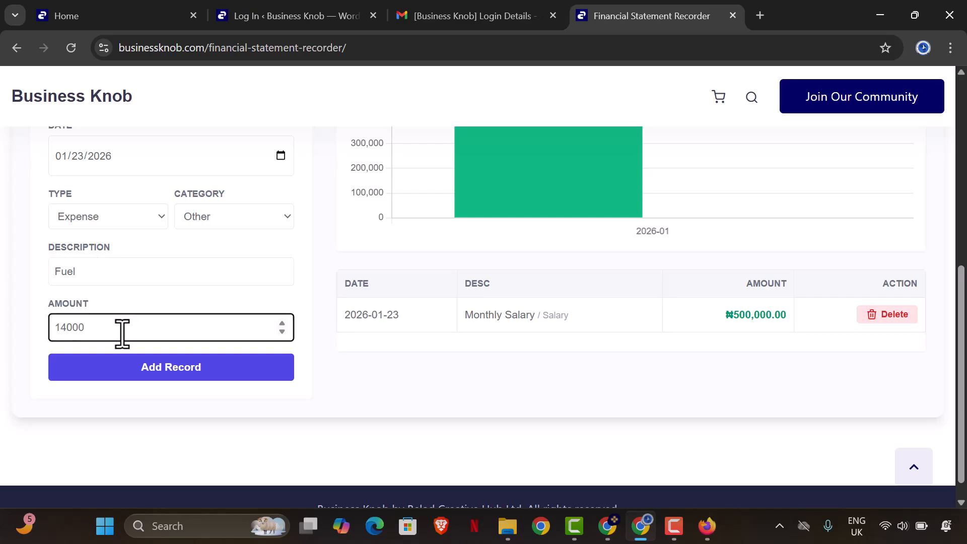
pyautogui.click(138, 366)
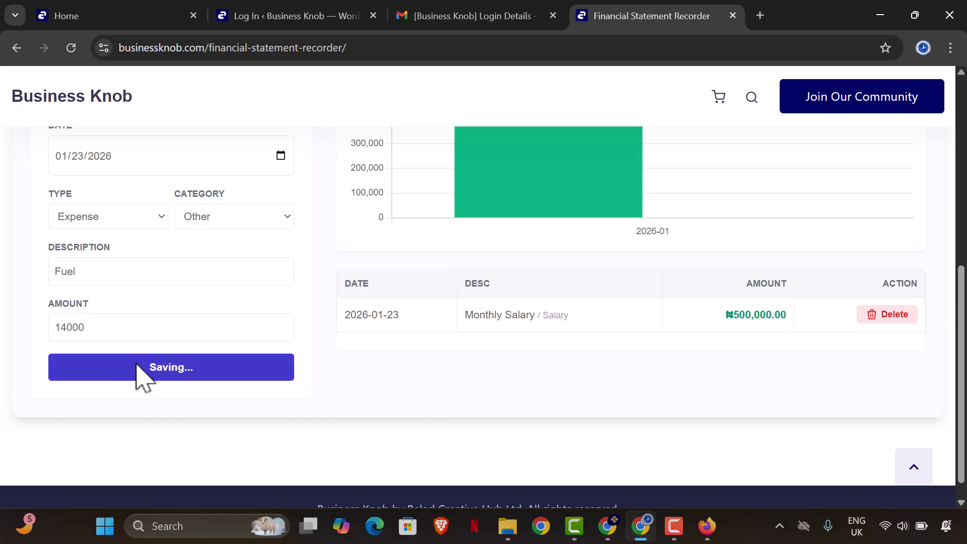
# - Check the January chart bar and the transaction table listing Fuel and Monthly Salary
pyautogui.scroll(5, 719, 385)
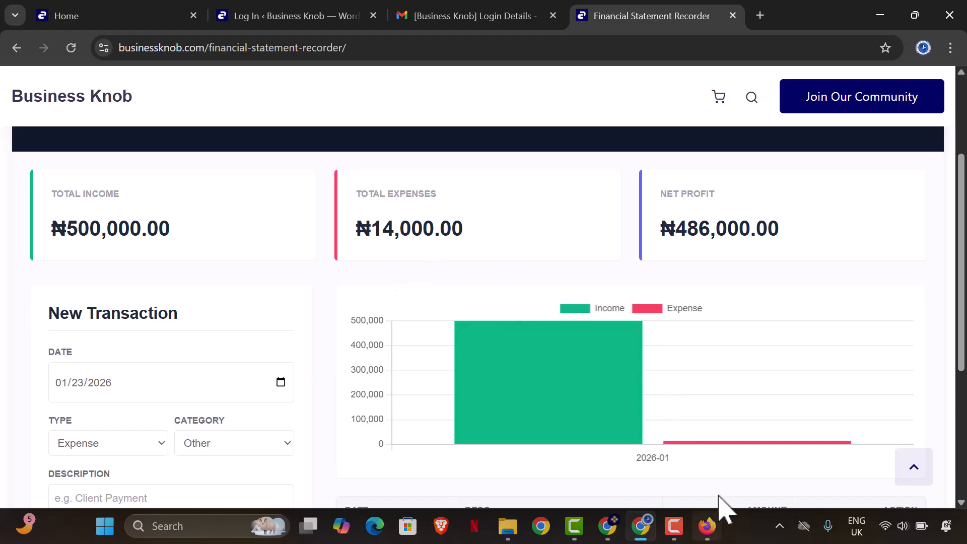
pyautogui.moveTo(566, 410)
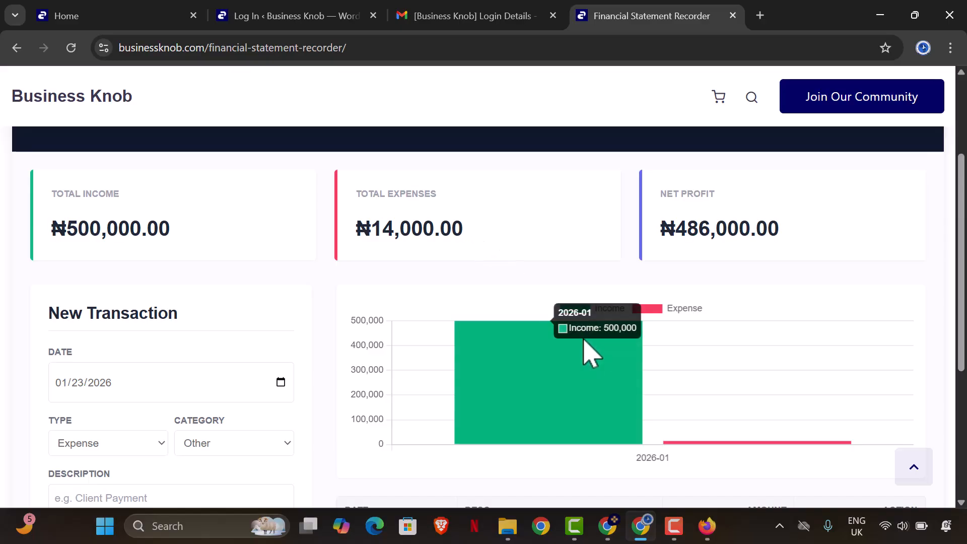
pyautogui.click(678, 536)
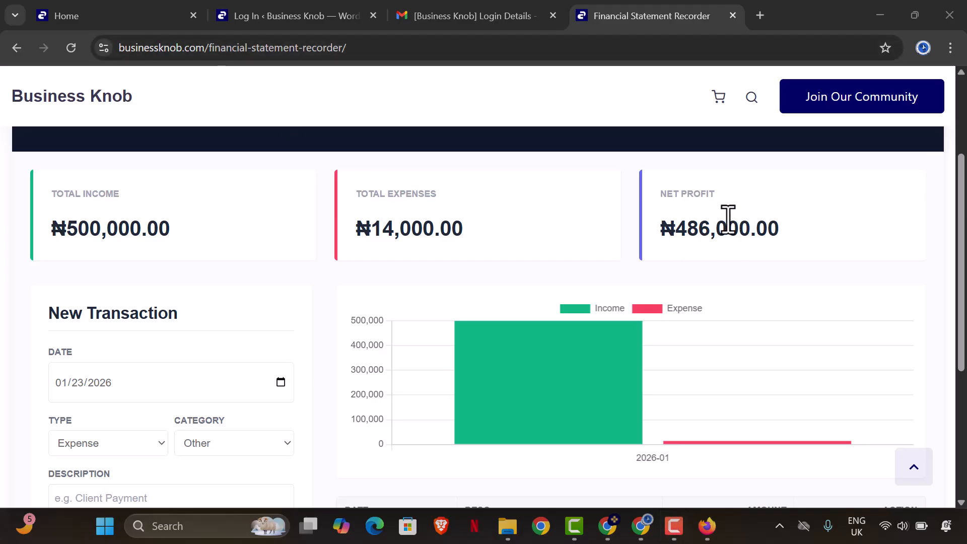
pyautogui.scroll(-5, 604, 226)
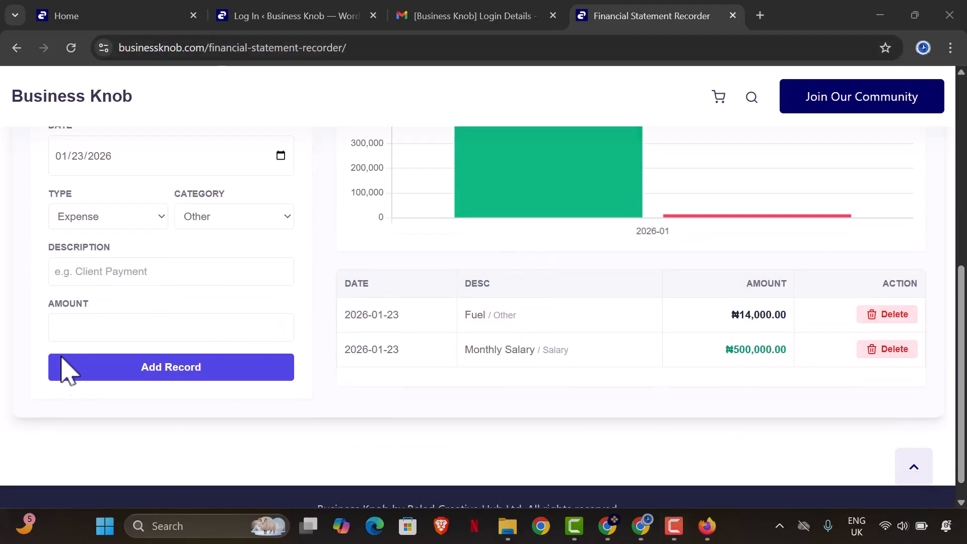
# - Generate the January 2026 monthly statement PDF and set its print layout to Portrait
pyautogui.scroll(7, 389, 272)
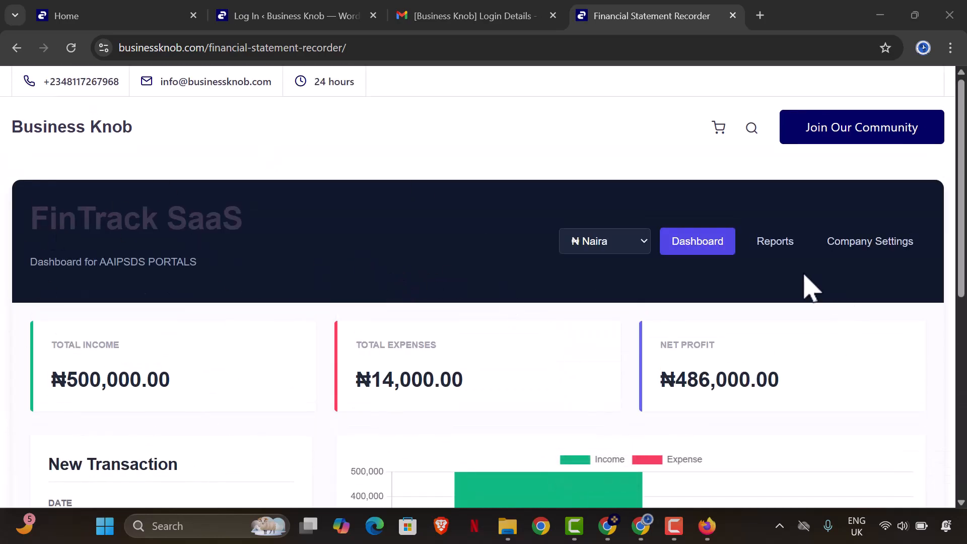
pyautogui.click(779, 243)
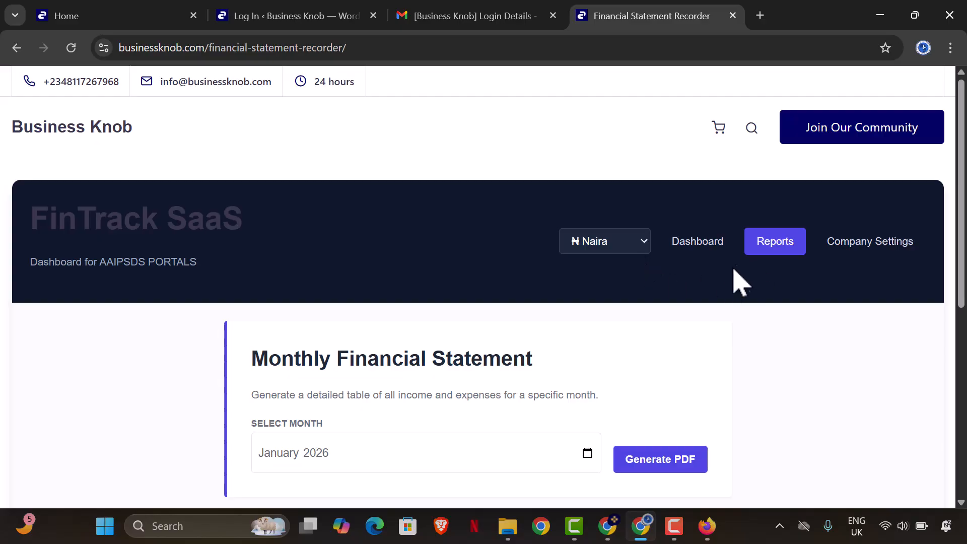
pyautogui.scroll(-3, 660, 317)
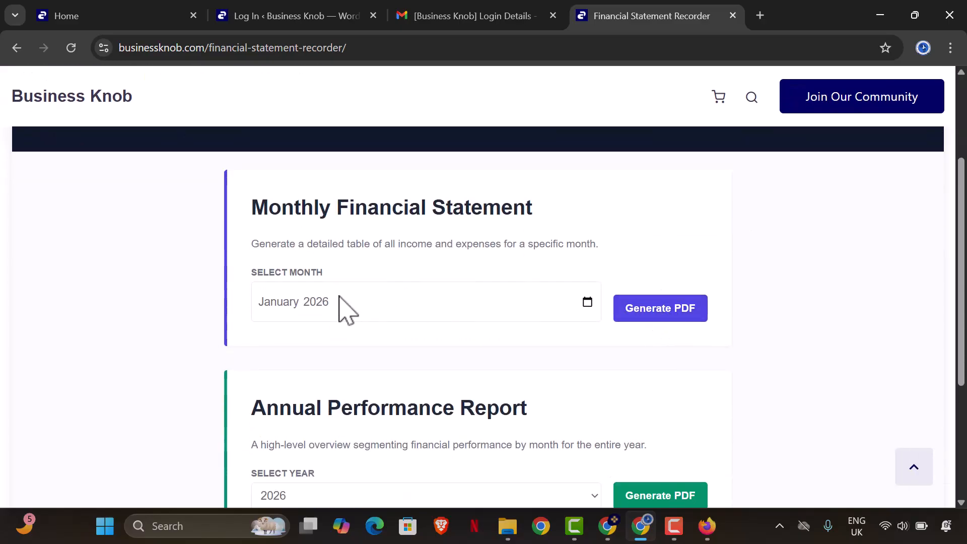
pyautogui.click(585, 303)
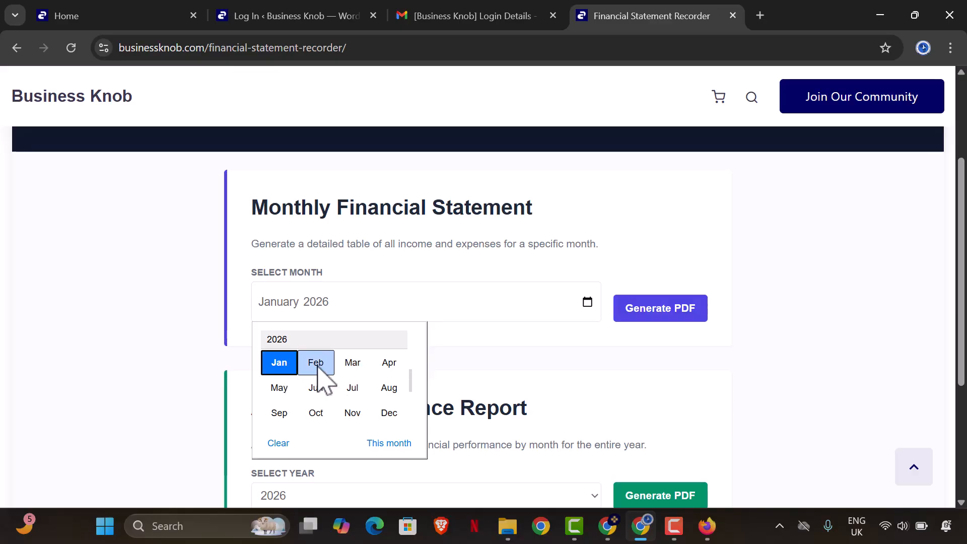
pyautogui.click(620, 317)
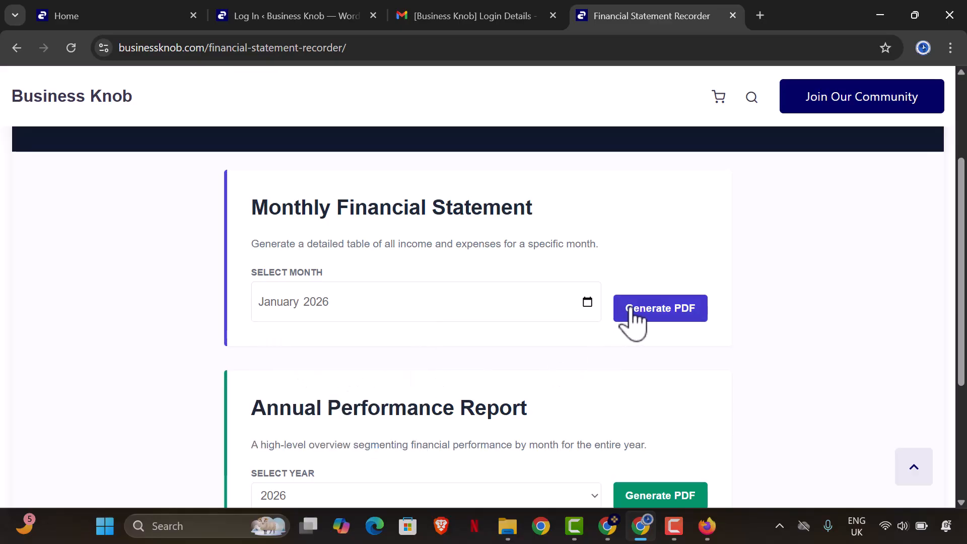
pyautogui.click(627, 322)
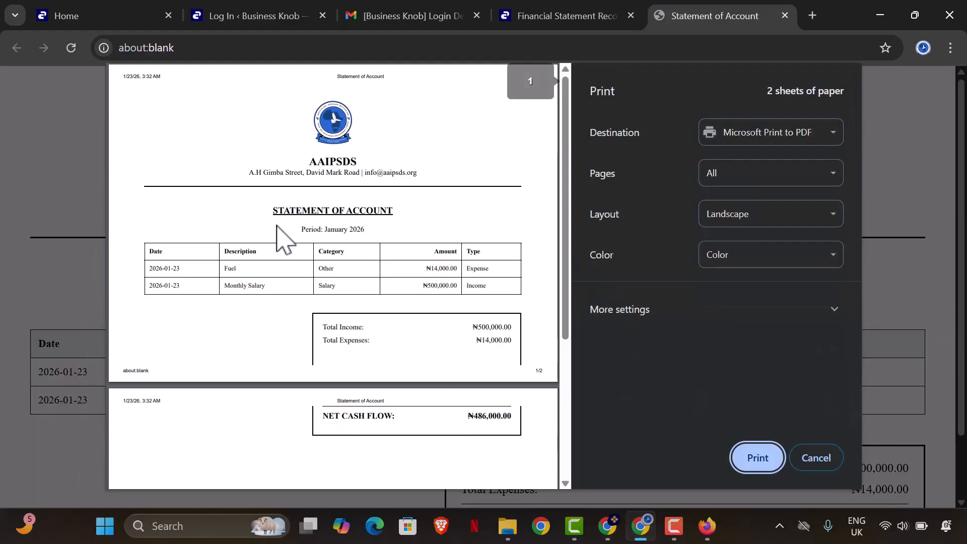
pyautogui.click(752, 217)
pyautogui.click(744, 237)
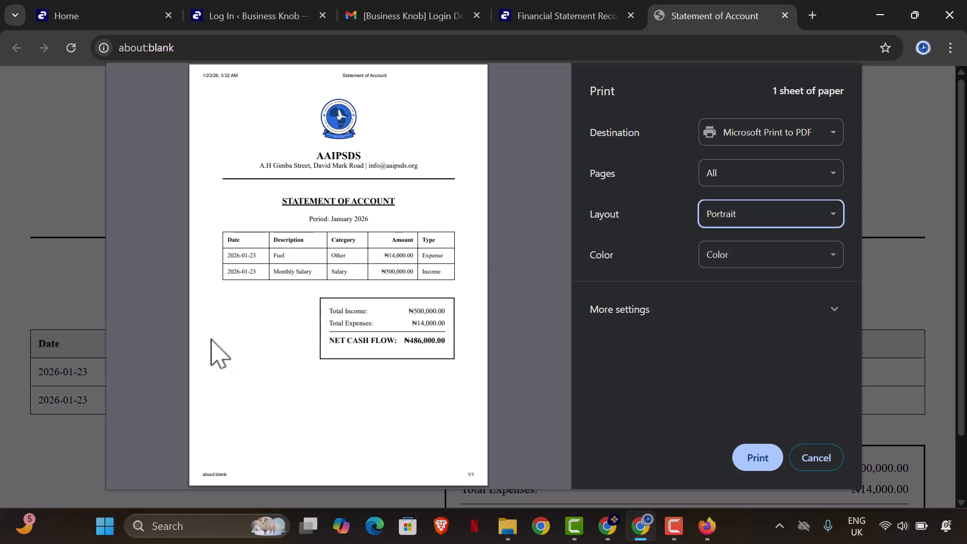
# - Print the statement to a PDF named 'January f…' in the Downloads folder
pyautogui.click(757, 457)
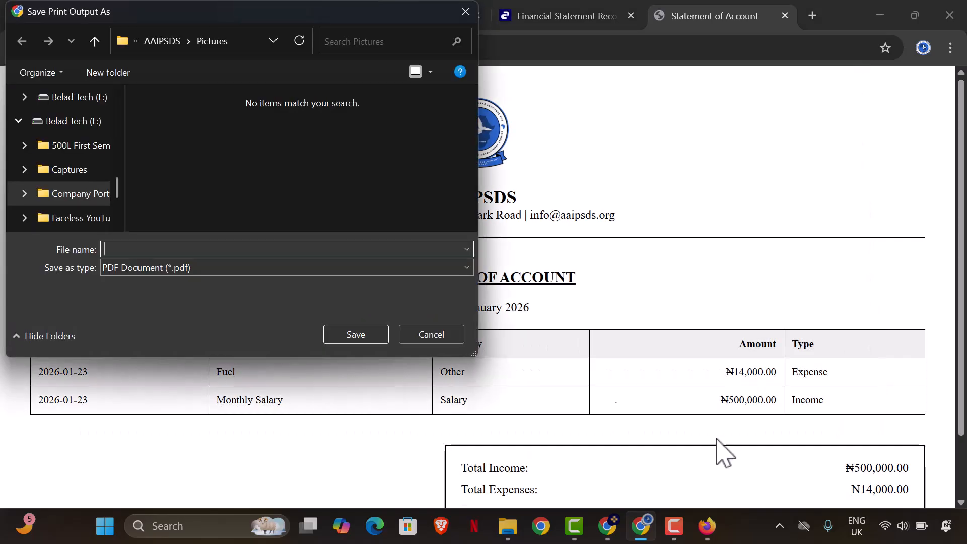
pyautogui.scroll(10, 106, 194)
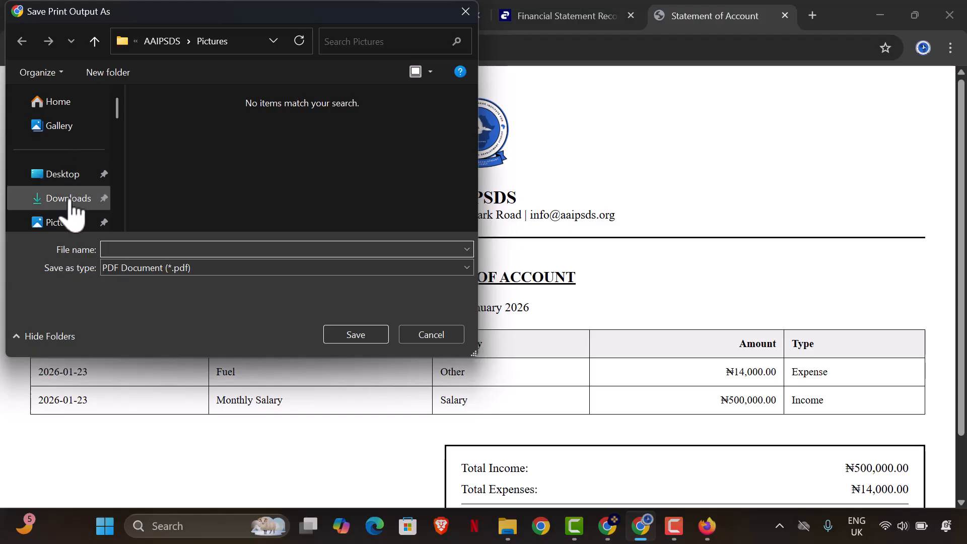
pyautogui.click(69, 200)
pyautogui.click(119, 249)
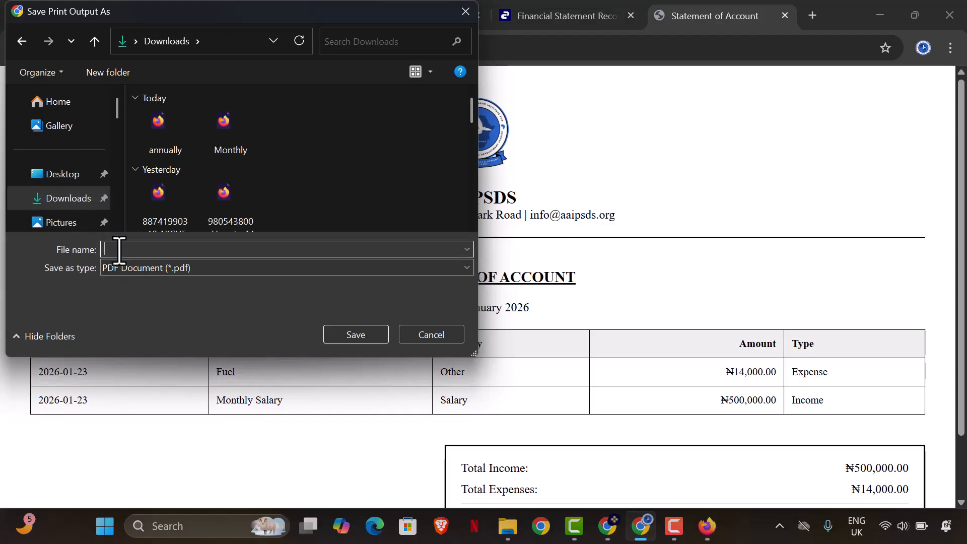
pyautogui.write('January financial stataement')
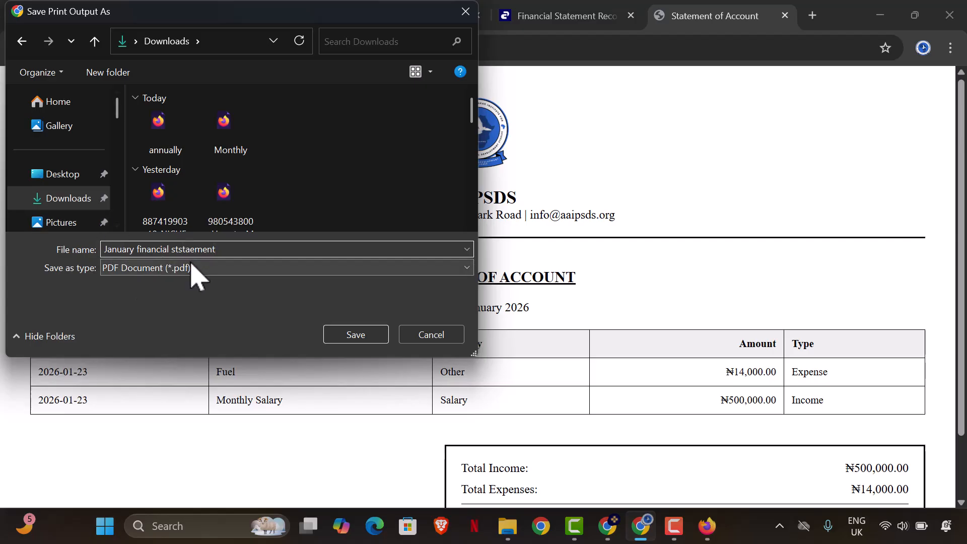
pyautogui.click(379, 335)
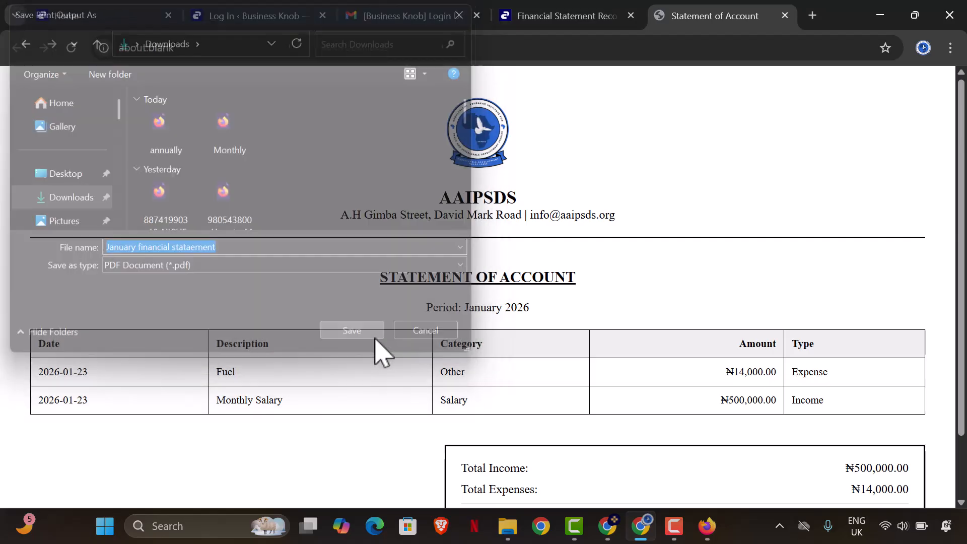
pyautogui.scroll(-1, 798, 215)
pyautogui.scroll(2, 571, 194)
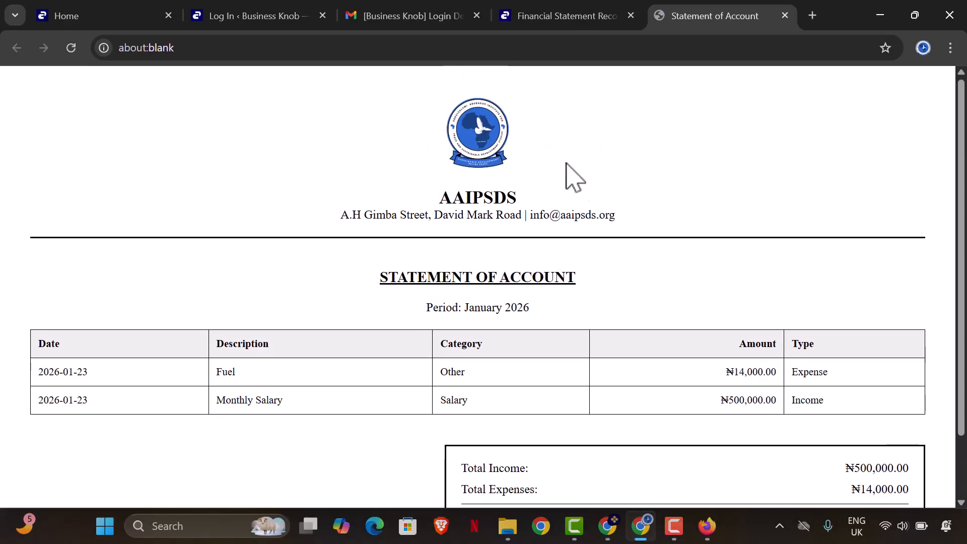
pyautogui.click(544, 15)
# - Generate the 2026 Annual Performance Report, review it, and cancel its print preview
pyautogui.scroll(-3, 496, 302)
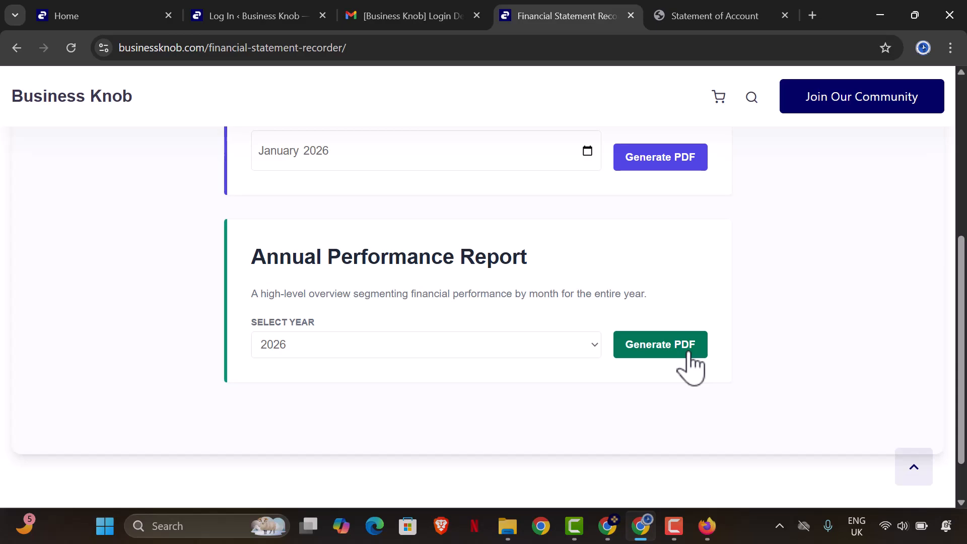
pyautogui.click(588, 348)
pyautogui.click(569, 368)
pyautogui.click(654, 350)
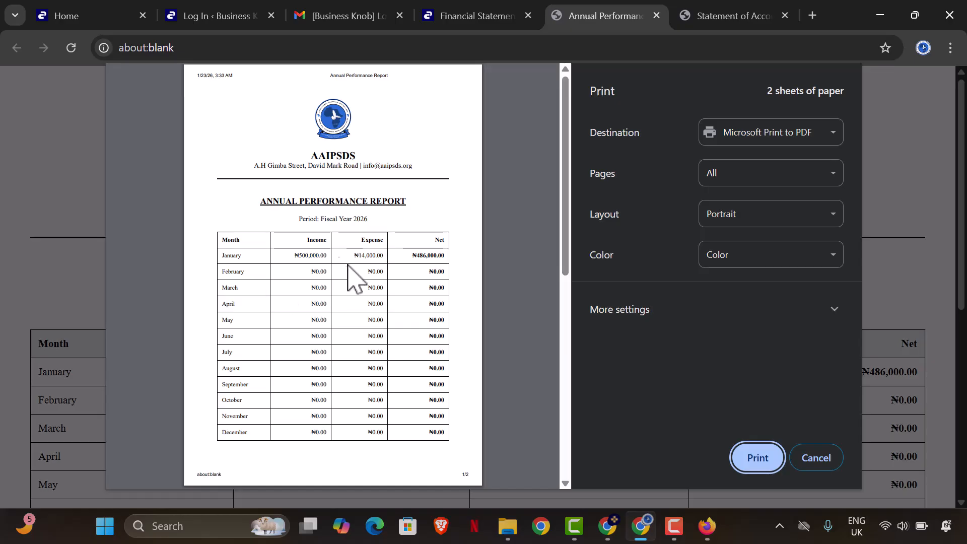
pyautogui.scroll(-6, 308, 323)
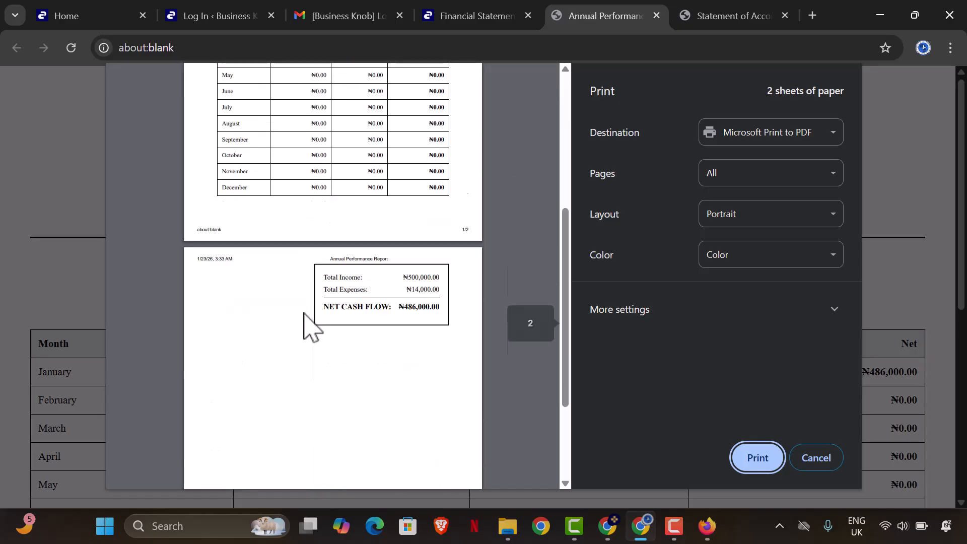
pyautogui.scroll(-1, 395, 339)
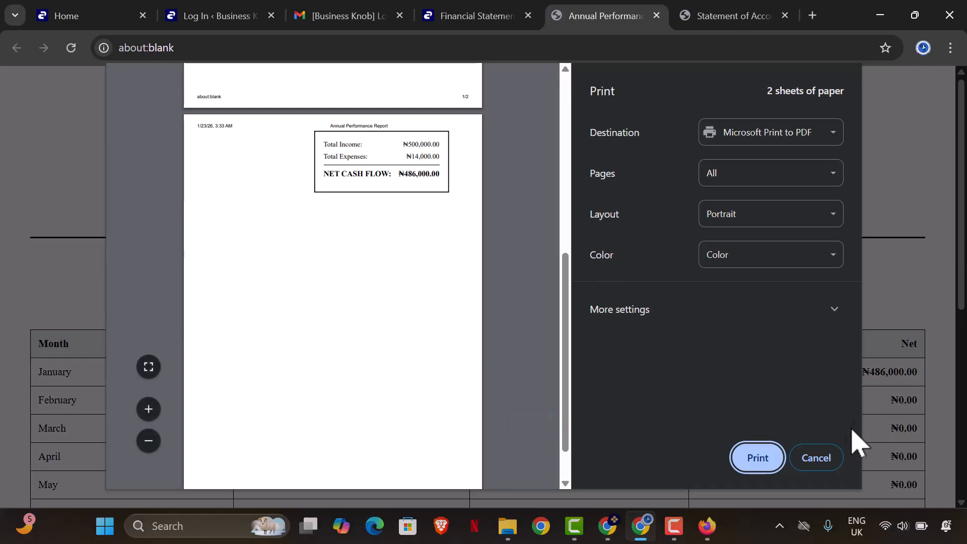
pyautogui.click(832, 459)
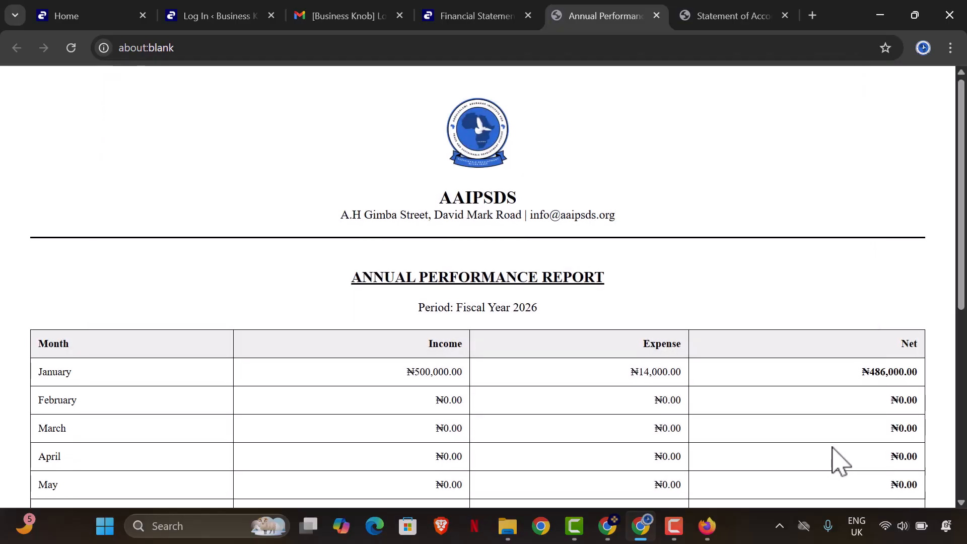
# - Delete the Monthly Salary income record from the dashboard transaction table
pyautogui.click(493, 19)
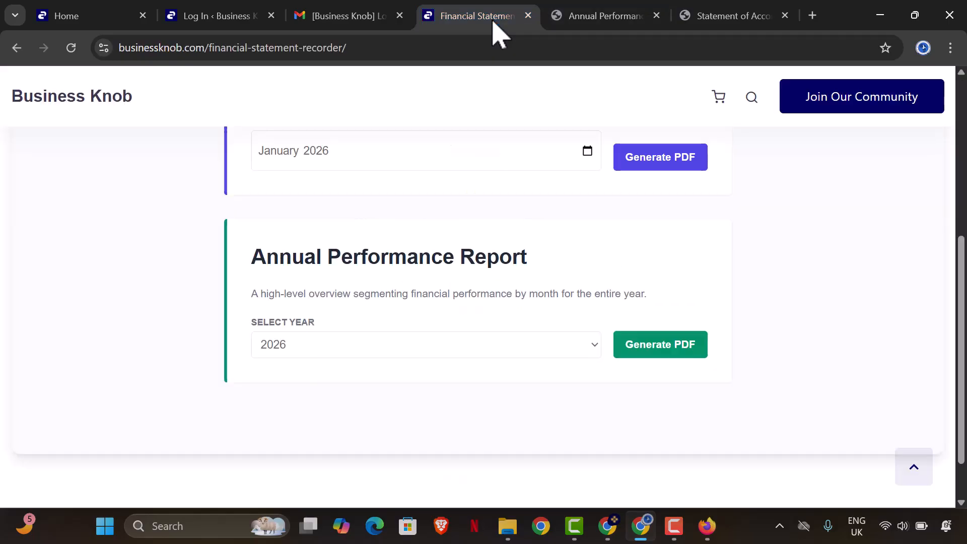
pyautogui.scroll(5, 579, 378)
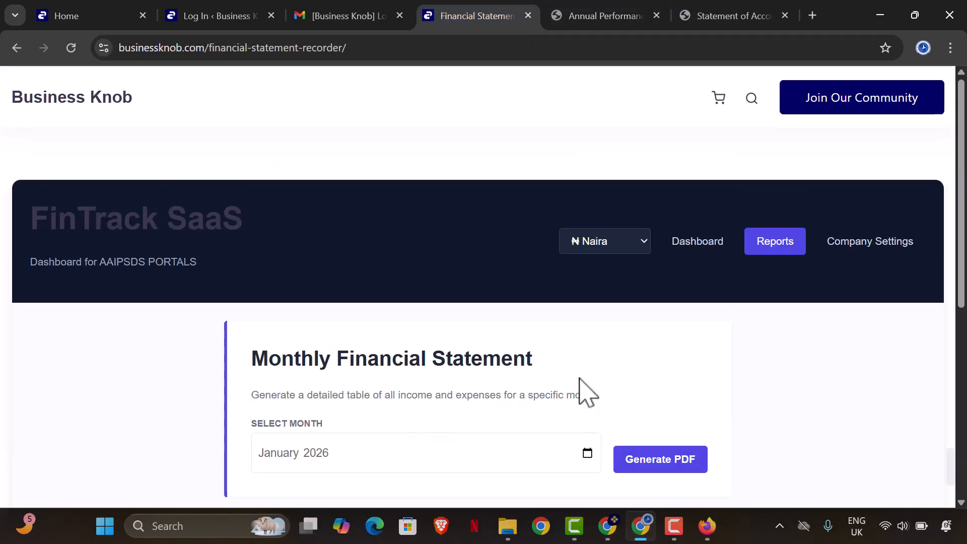
pyautogui.click(695, 242)
pyautogui.scroll(-5, 688, 396)
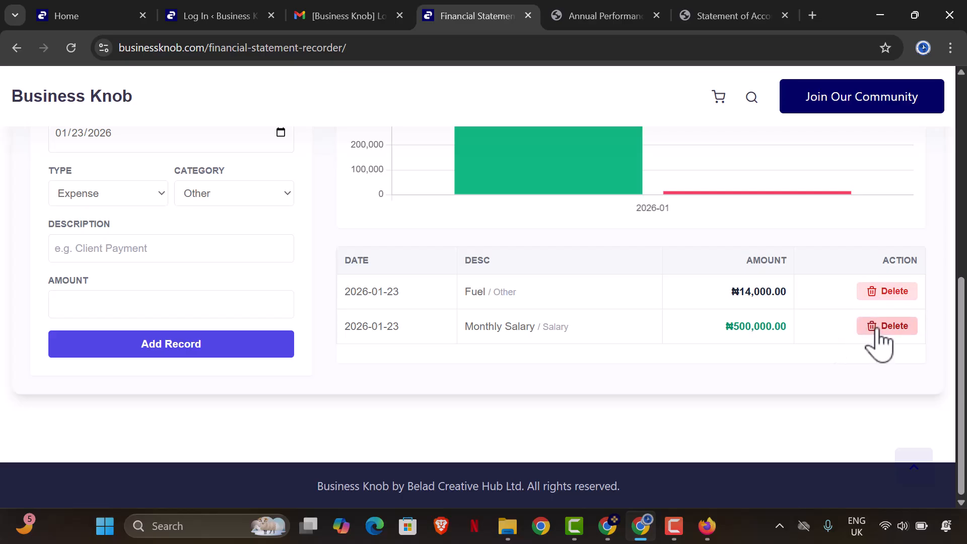
pyautogui.click(879, 327)
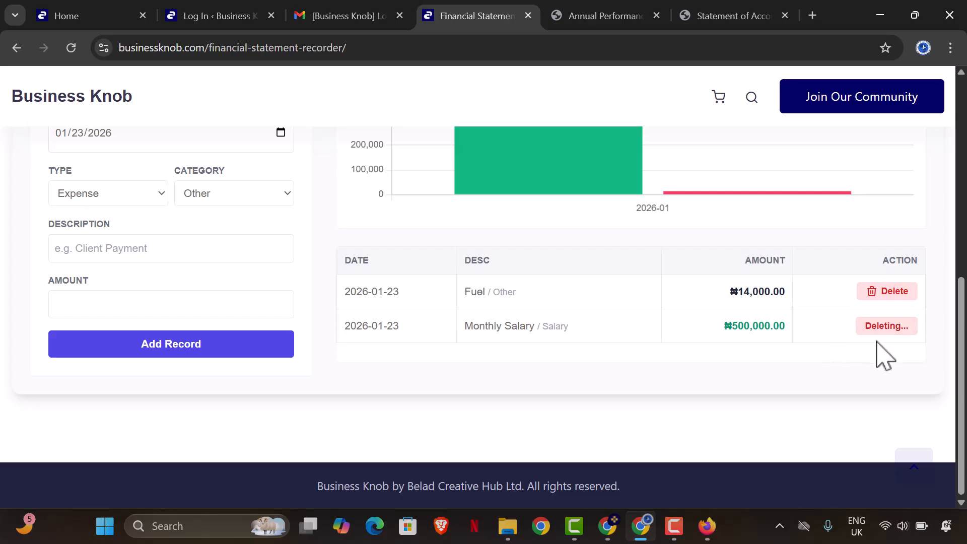
# - Regenerate the January statement showing only Fuel, then cancel its print preview
pyautogui.scroll(5, 590, 308)
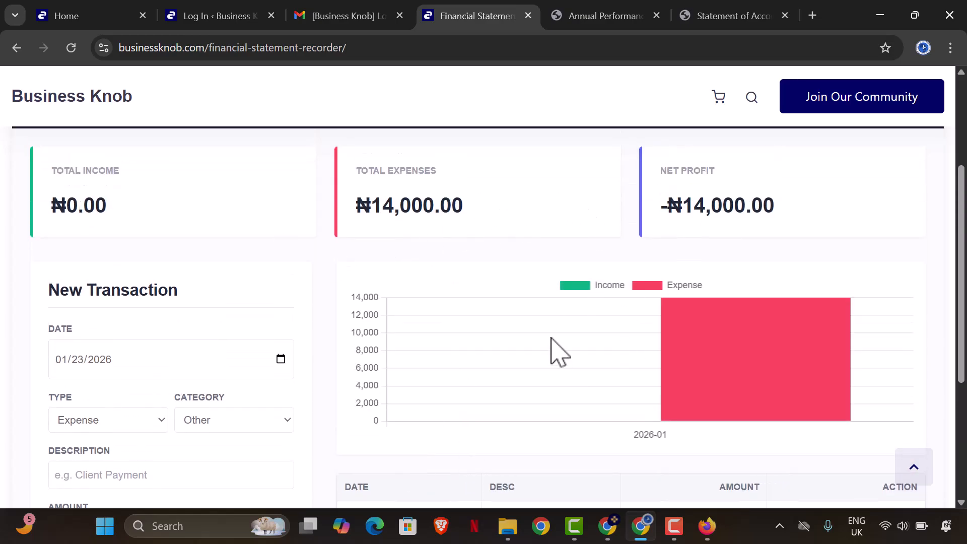
pyautogui.scroll(4, 711, 345)
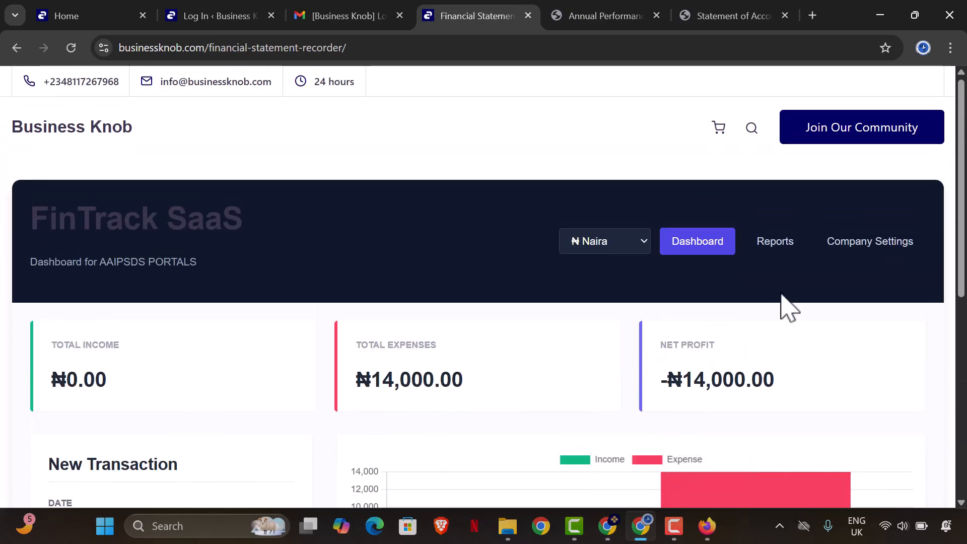
pyautogui.click(770, 243)
pyautogui.click(651, 461)
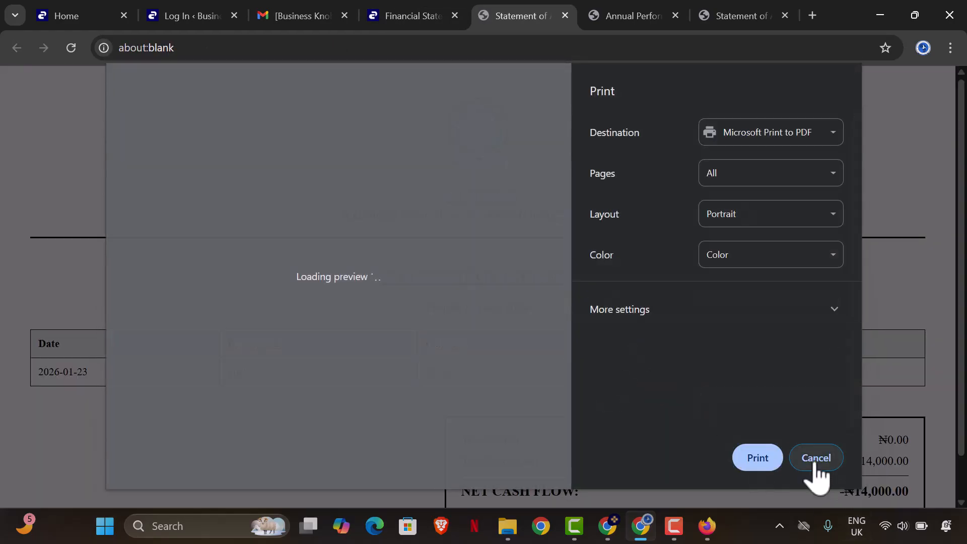
pyautogui.click(816, 458)
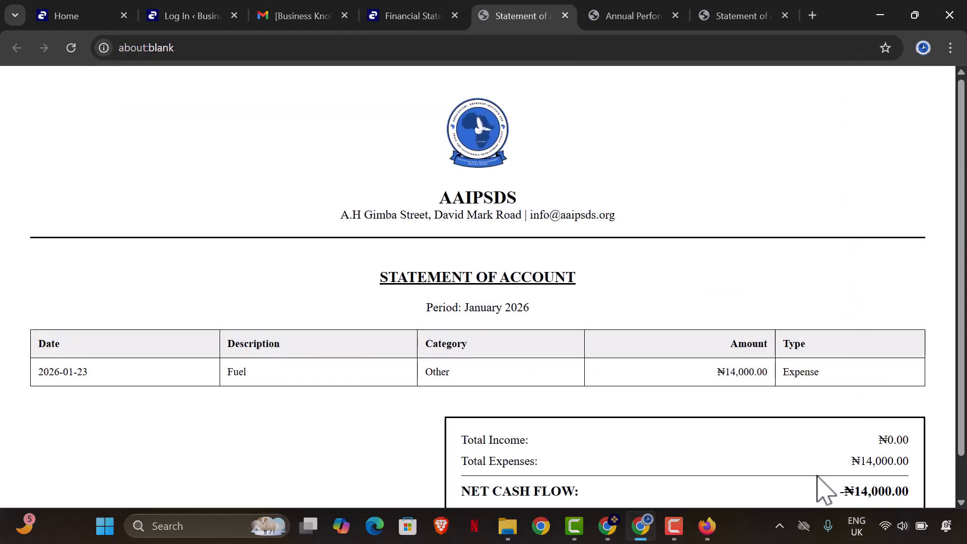